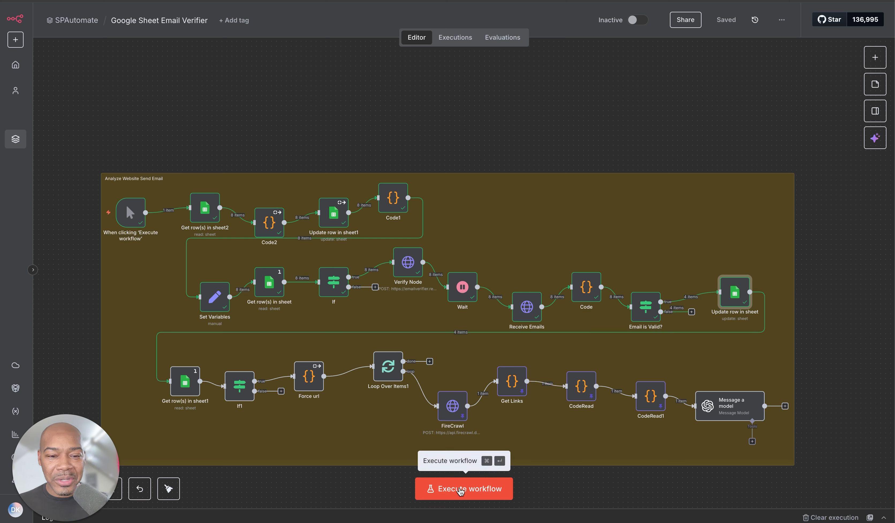
# Execute the email verifier workflow and check the Valid Emails? column in the Million Dollar MedSpa List spreadsheet.
pyautogui.click(467, 493)
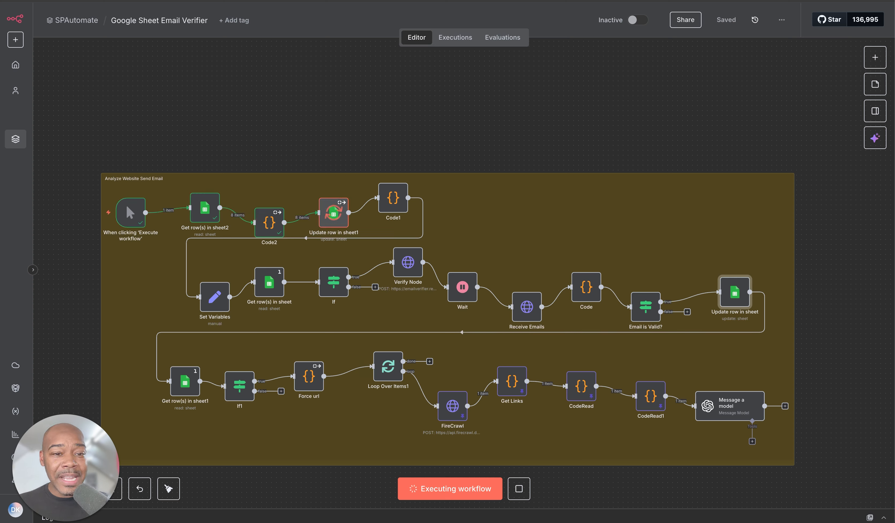
pyautogui.hotkey('ctrl', 'Tab')
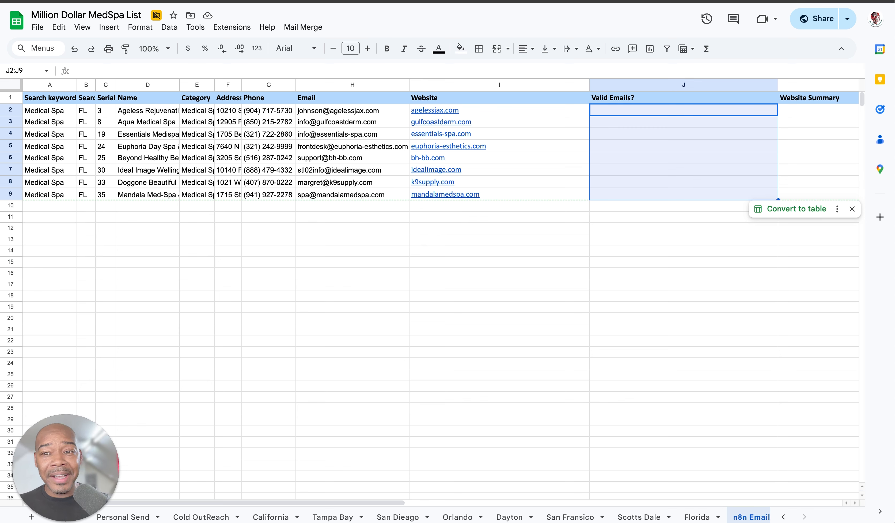
pyautogui.hotkey('ctrl', 'shift', 'Tab')
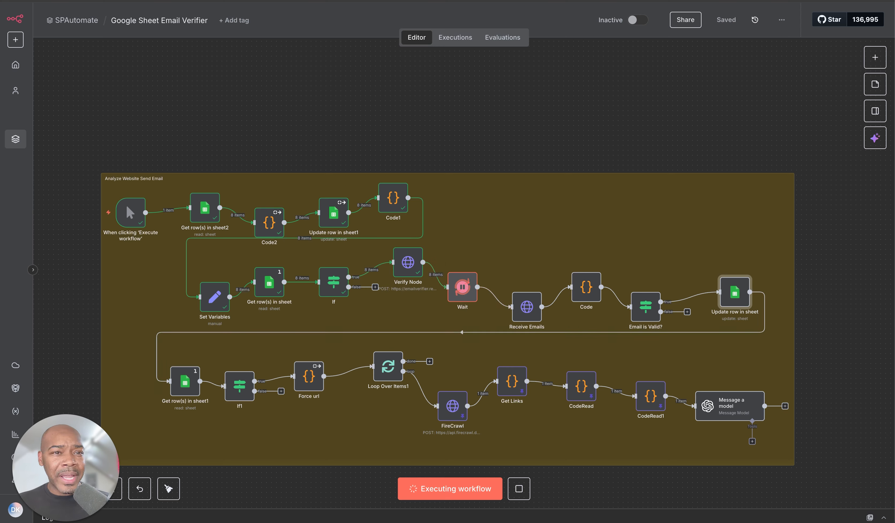
pyautogui.click(266, 1)
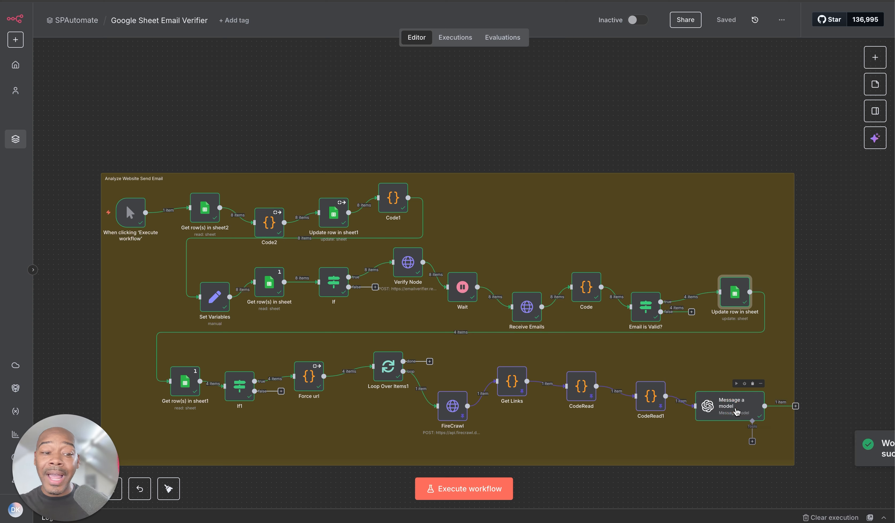
pyautogui.scroll(-2, 717, 430)
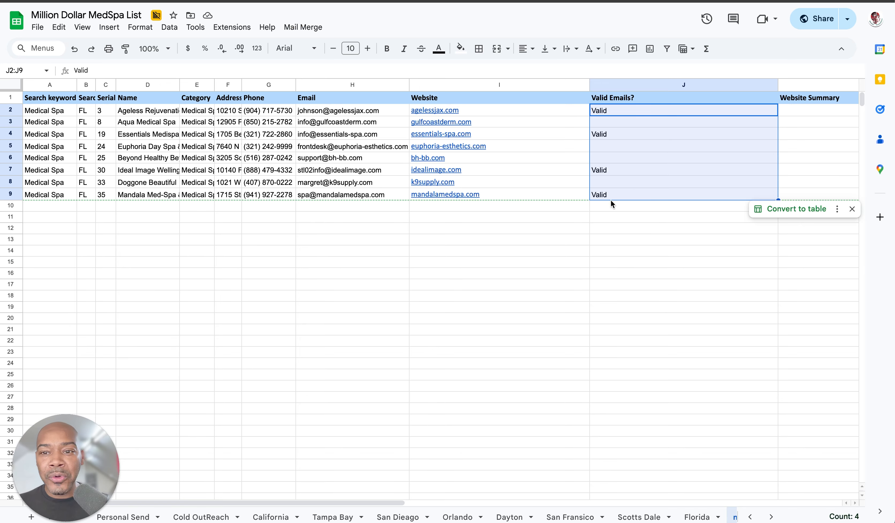
pyautogui.hscroll(5, 612, 204)
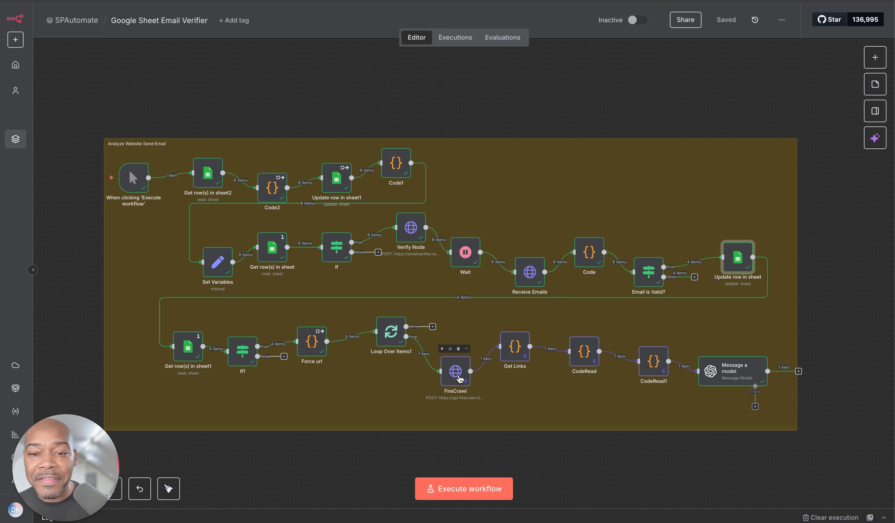
# Review the prompts and the generated cold email in the Message a model node of the n8n workflow.
pyautogui.doubleClick(734, 370)
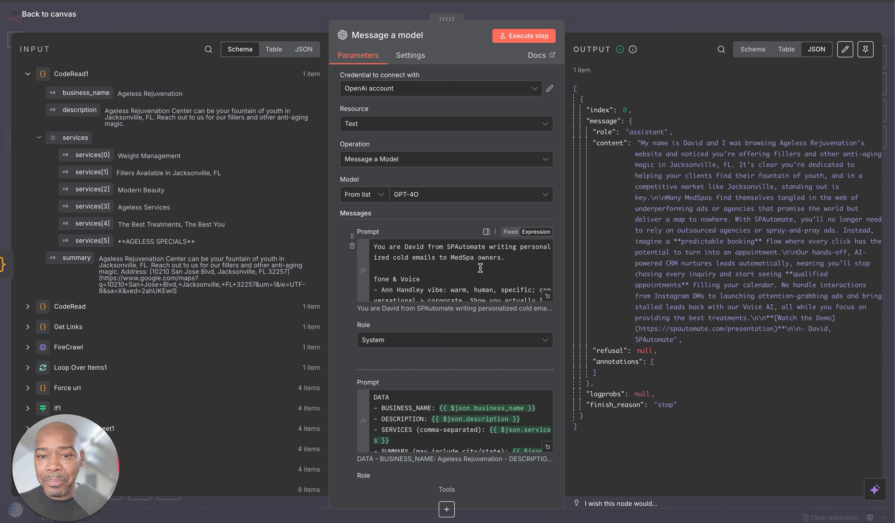
pyautogui.click(518, 12)
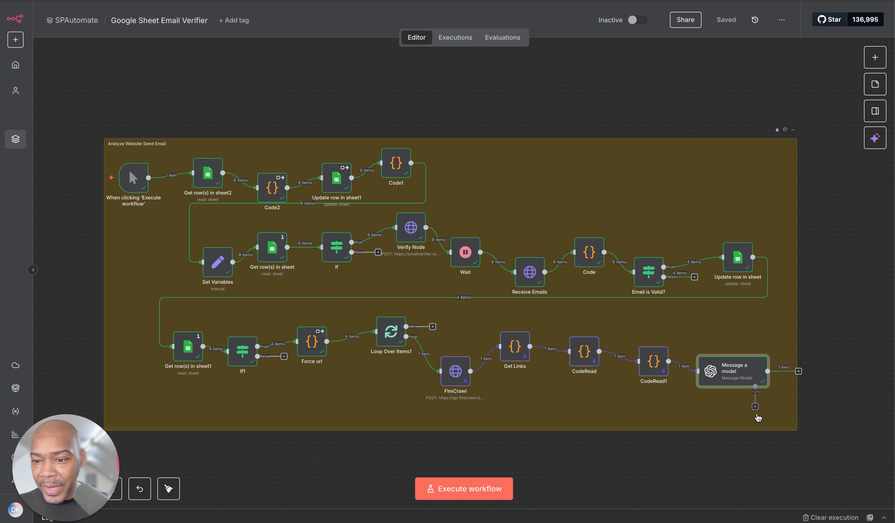
# Connect the Message a model node's output back to the Loop Over Items1 input and execute the workflow.
pyautogui.moveTo(755, 407); pyautogui.dragTo(571, 430)
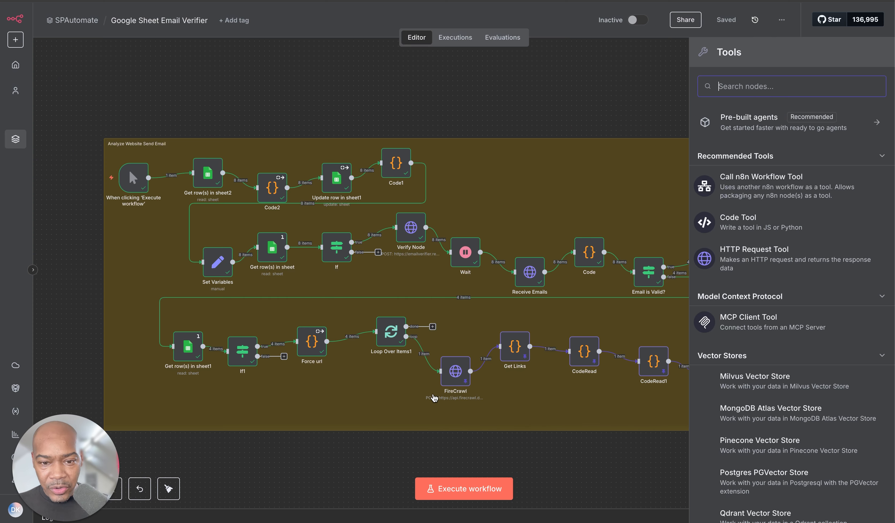
pyautogui.click(593, 405)
pyautogui.moveTo(767, 371); pyautogui.dragTo(379, 331)
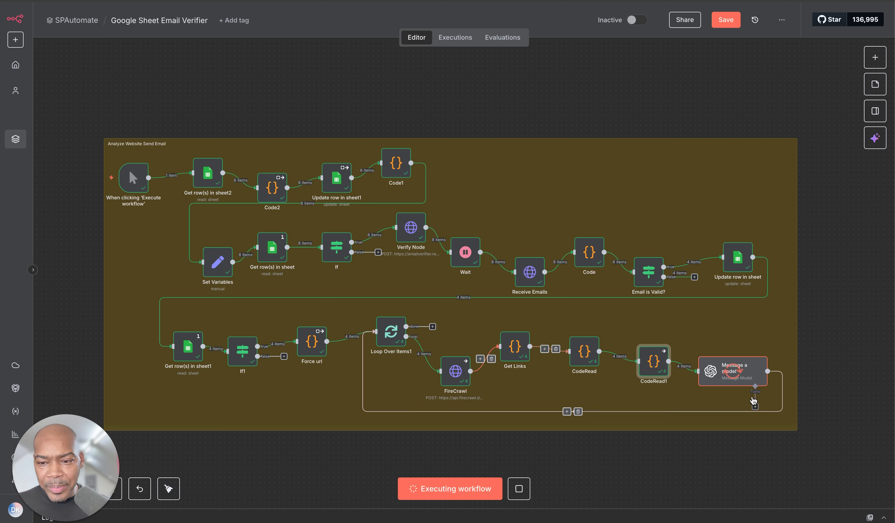
# Review the emails generated by the Message a model node for runs 4, 3 and 2 of 4.
pyautogui.click(748, 375)
pyautogui.doubleClick(748, 375)
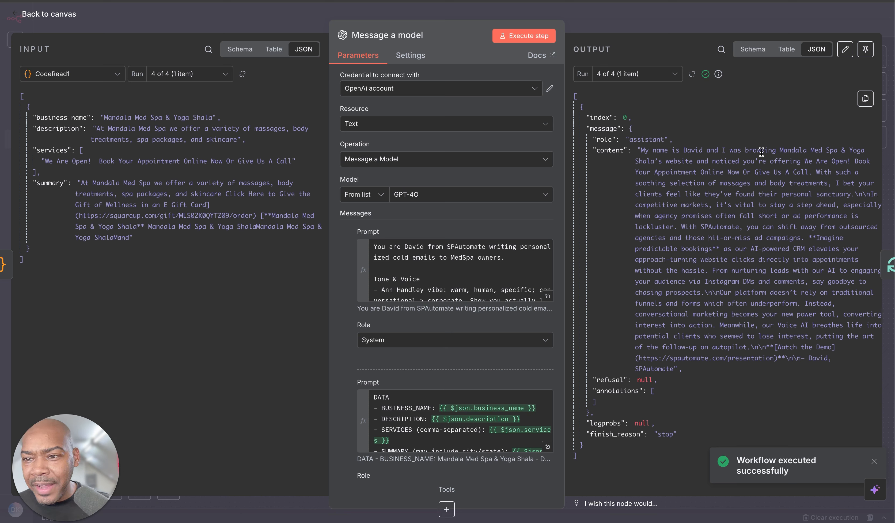
pyautogui.click(676, 74)
pyautogui.click(667, 137)
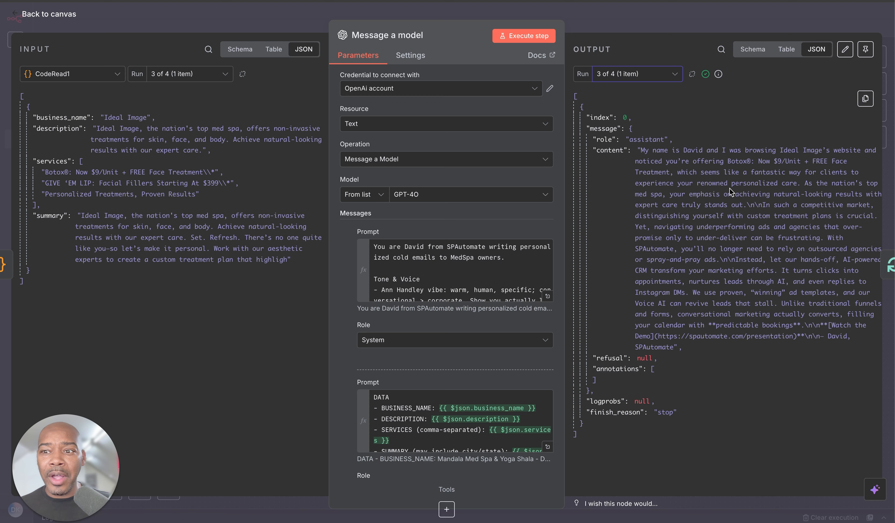
pyautogui.click(675, 74)
pyautogui.click(647, 121)
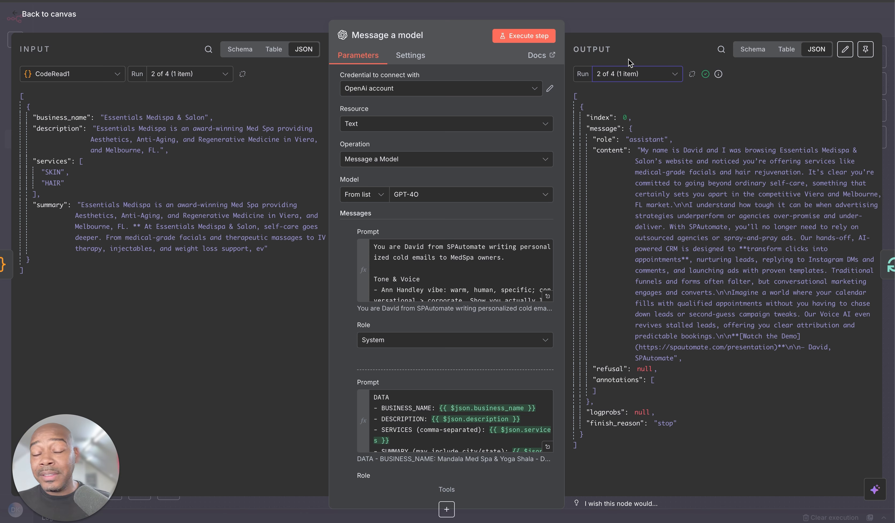
pyautogui.click(603, 25)
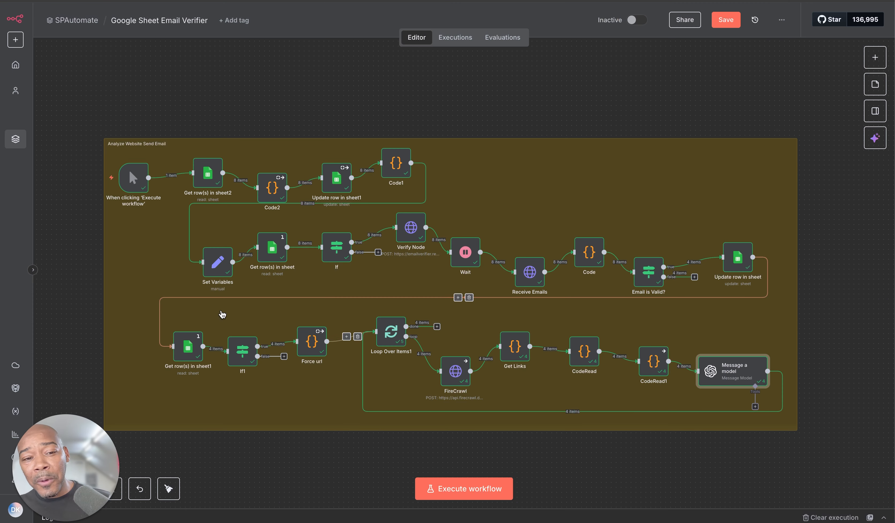
# Inspect the parameters and output of the Get row(s) in sheet2 node and the Code2 node.
pyautogui.click(209, 177)
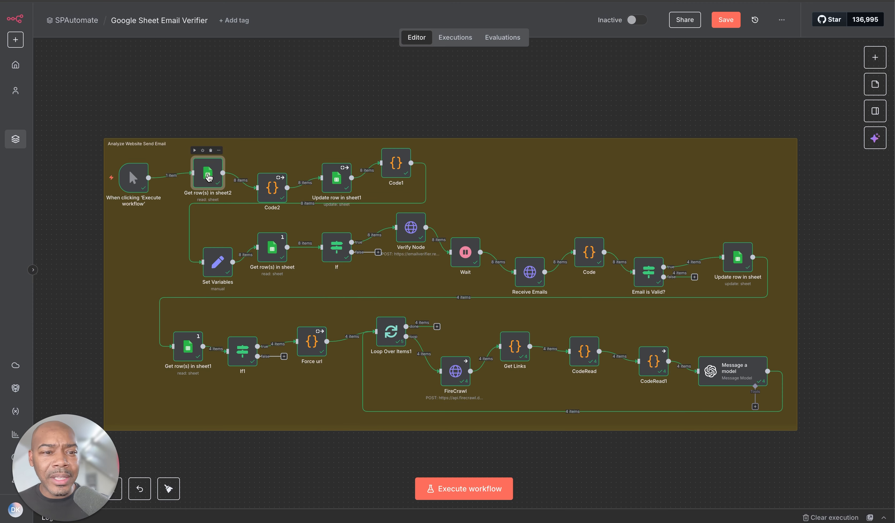
pyautogui.doubleClick(211, 180)
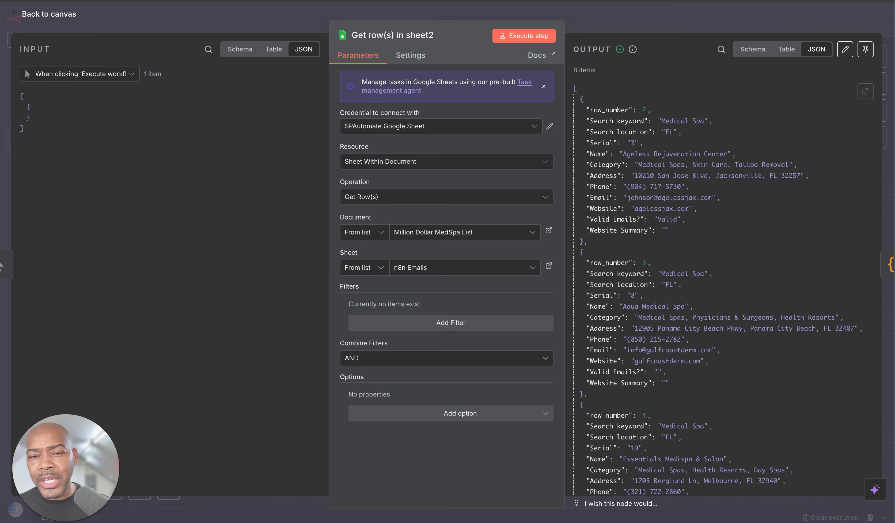
pyautogui.click(572, 11)
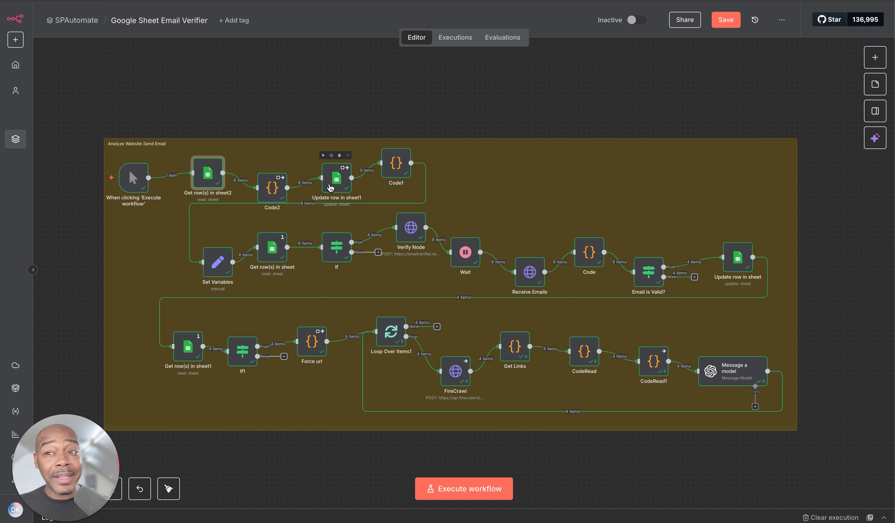
pyautogui.doubleClick(271, 190)
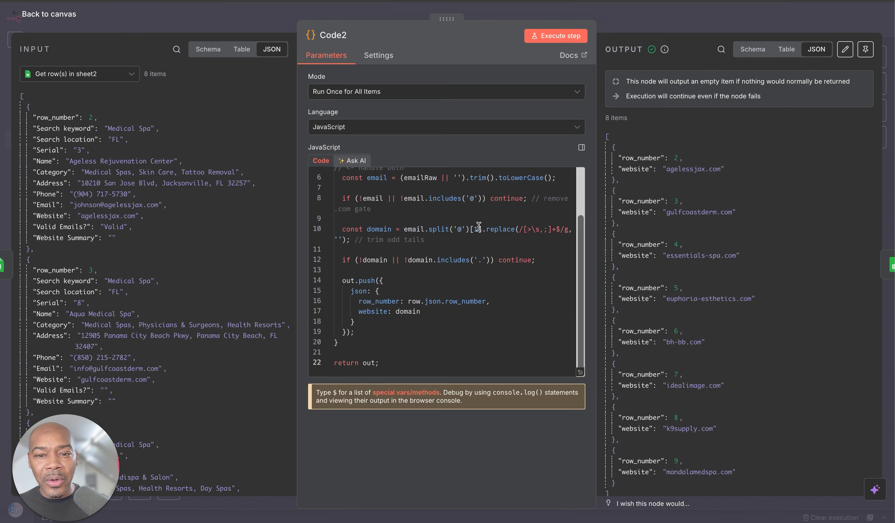
pyautogui.click(640, 14)
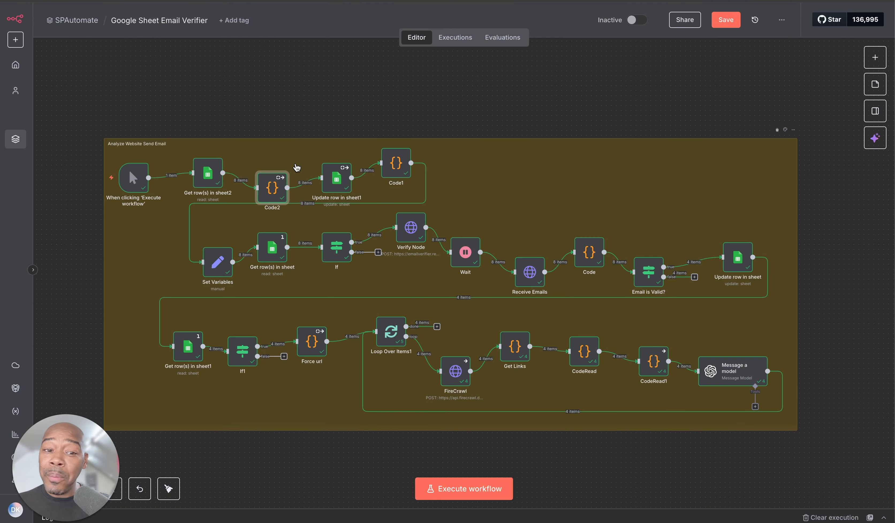
# Inspect the parameters and output of the Update row in sheet1 node and the Code1 node.
pyautogui.doubleClick(337, 179)
pyautogui.scroll(-1, 721, 197)
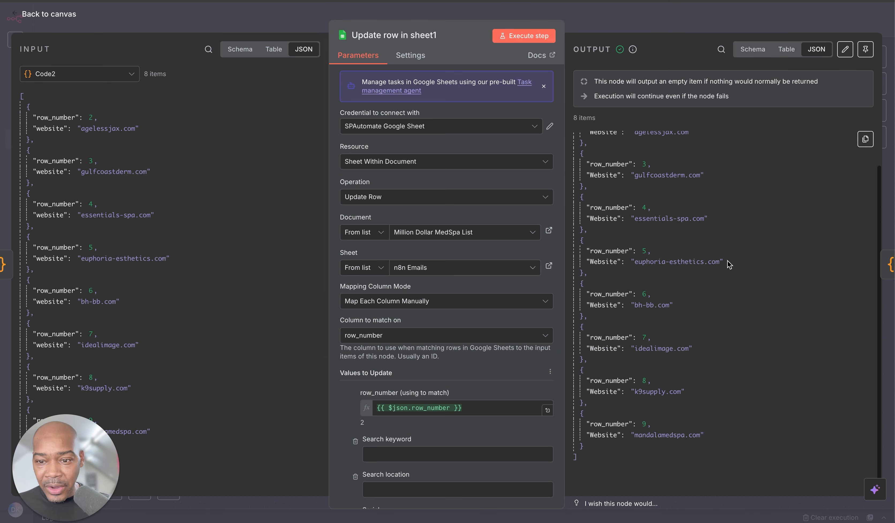
pyautogui.click(607, 13)
pyautogui.doubleClick(396, 161)
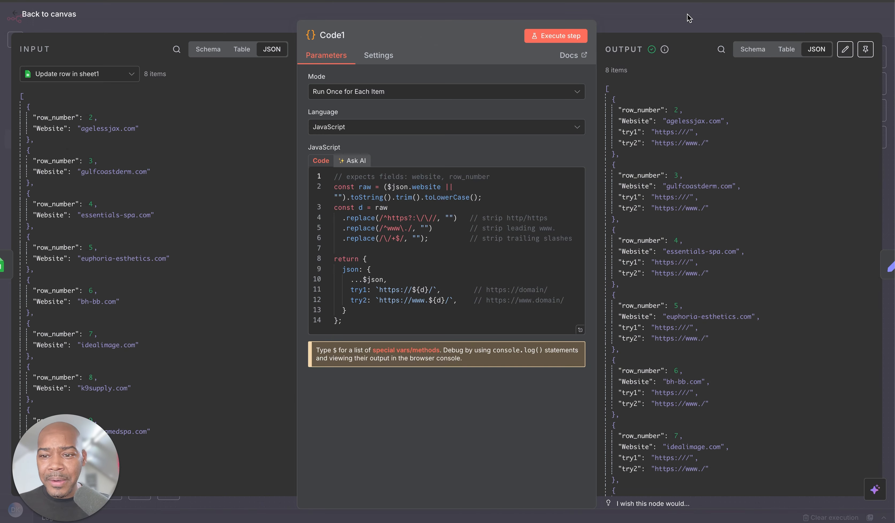
pyautogui.click(688, 16)
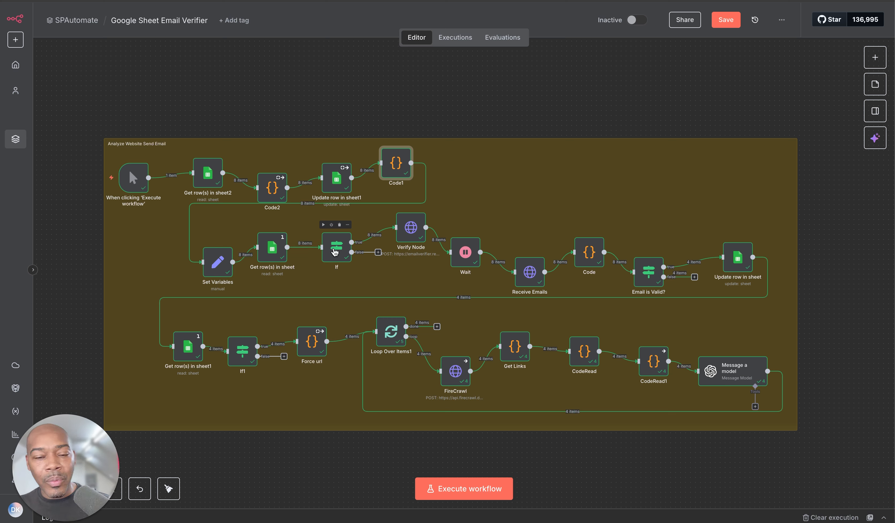
# Inspect the Verify Node's request settings, and select the Email column in the n8n Emails sheet.
pyautogui.doubleClick(408, 232)
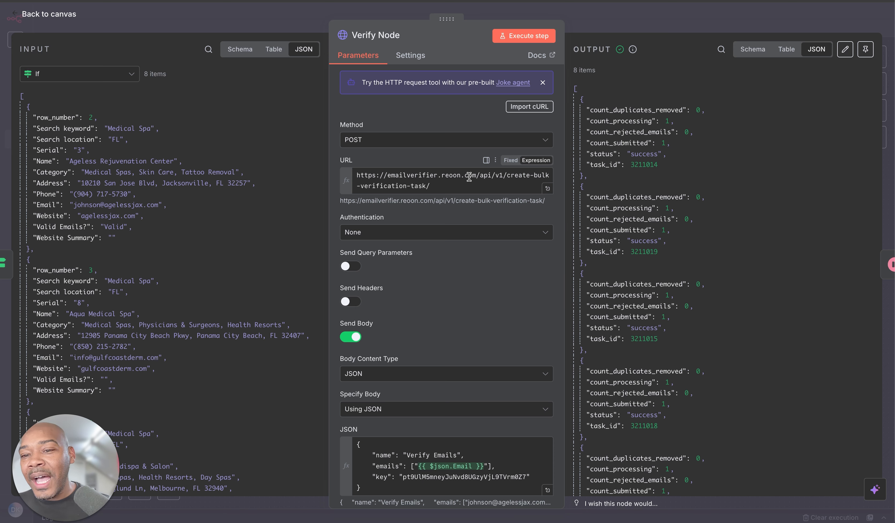
pyautogui.click(581, 13)
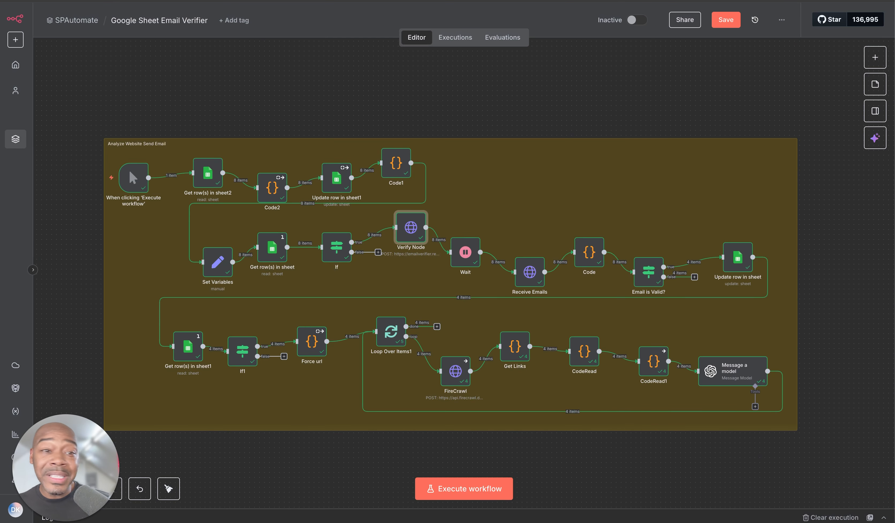
pyautogui.click(215, 1)
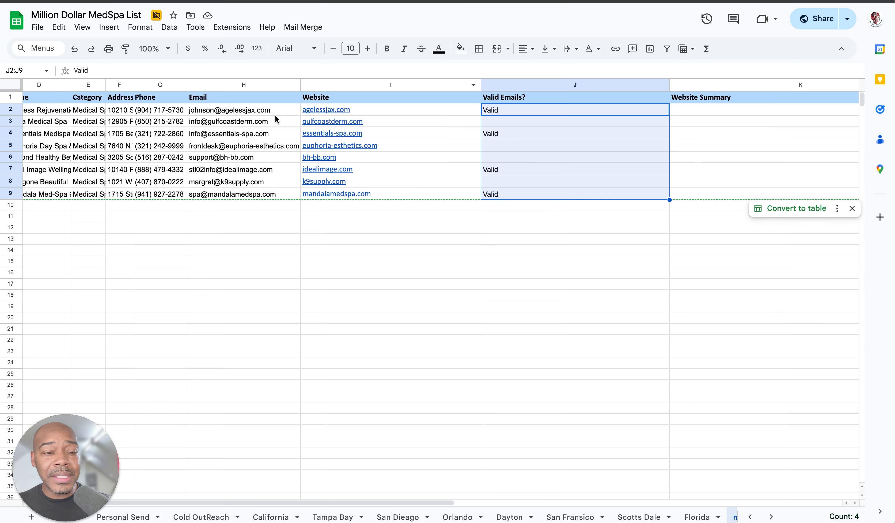
pyautogui.click(232, 84)
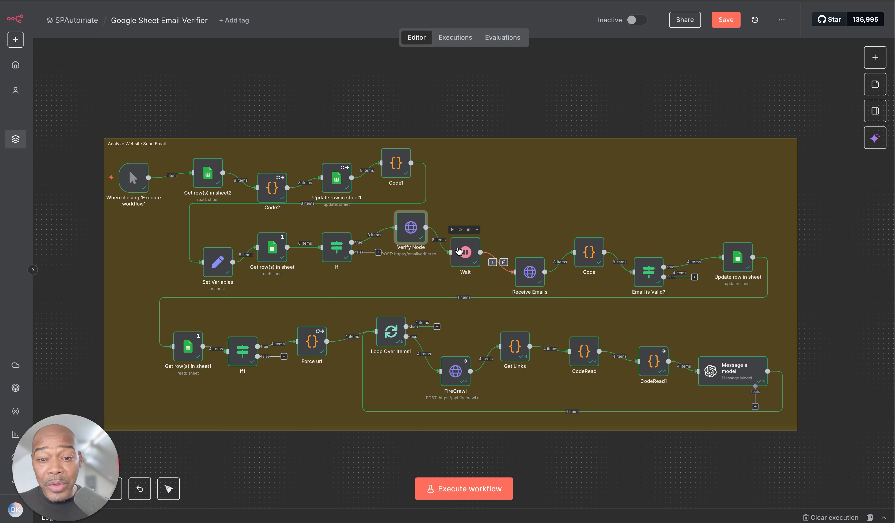
# Look at the Receive Emails and If1 nodes, selecting the Valid Emails? column in the n8n Emails sheet in between.
pyautogui.doubleClick(530, 274)
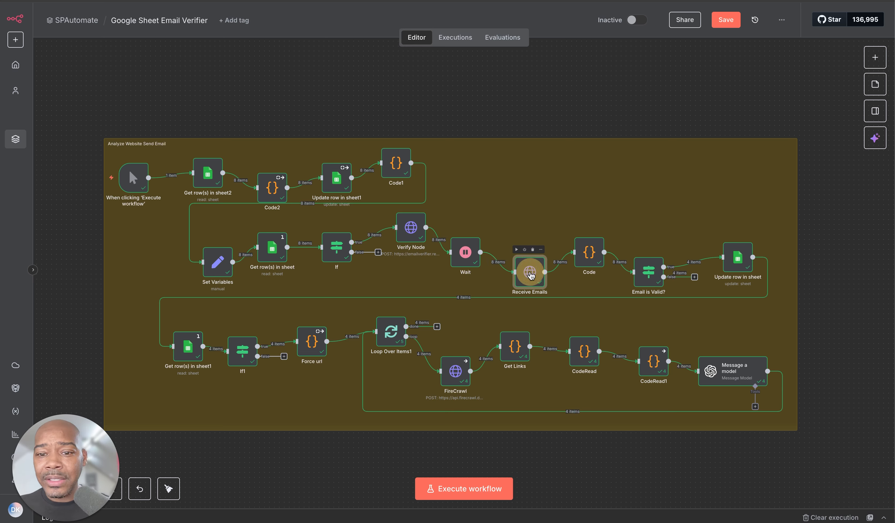
pyautogui.press('Escape')
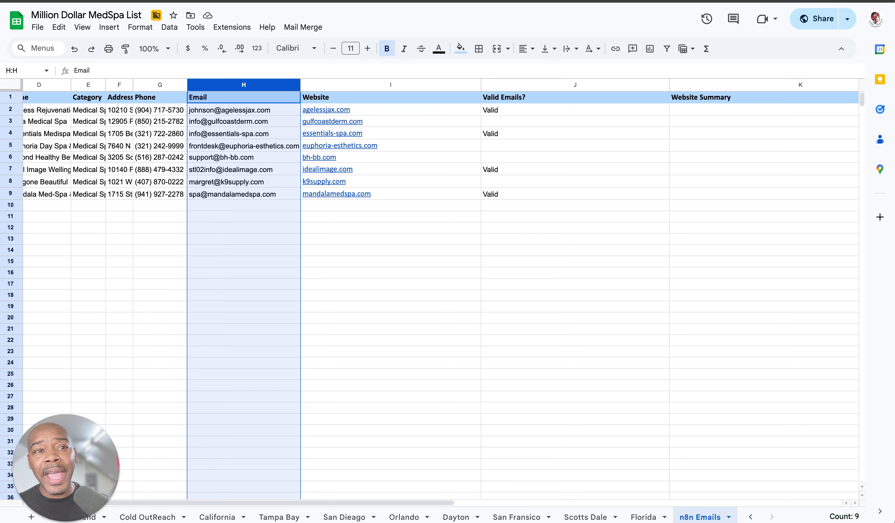
pyautogui.click(527, 97)
pyautogui.click(534, 83)
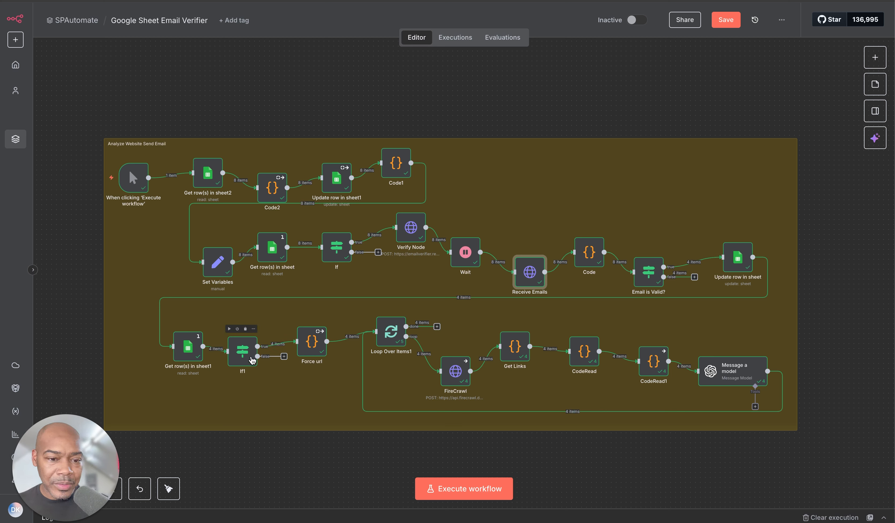
pyautogui.doubleClick(243, 352)
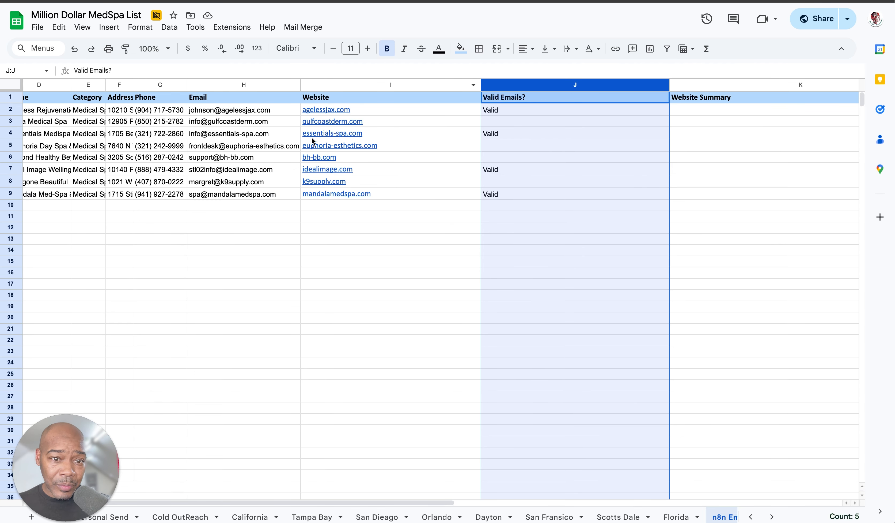
# Look through the Florida and San Diego sheets, examining their Website and Combined Emails columns.
pyautogui.click(646, 517)
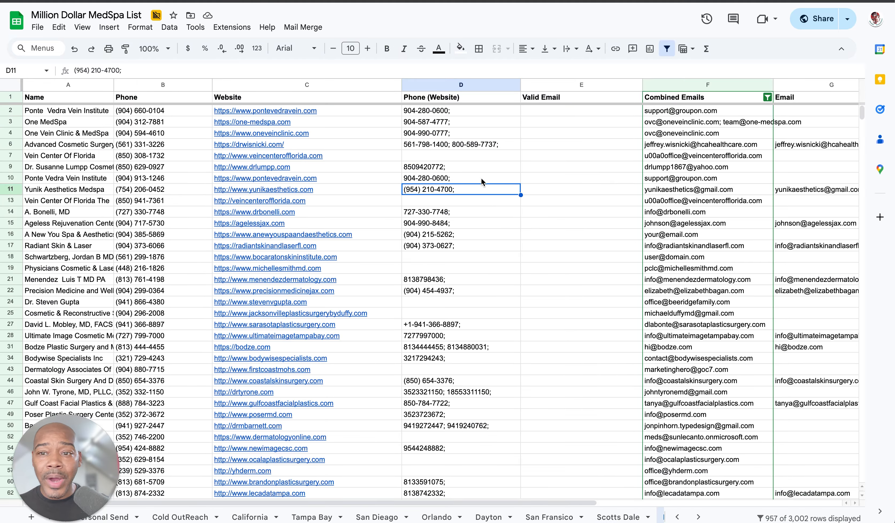
pyautogui.scroll(-10, 257, 114)
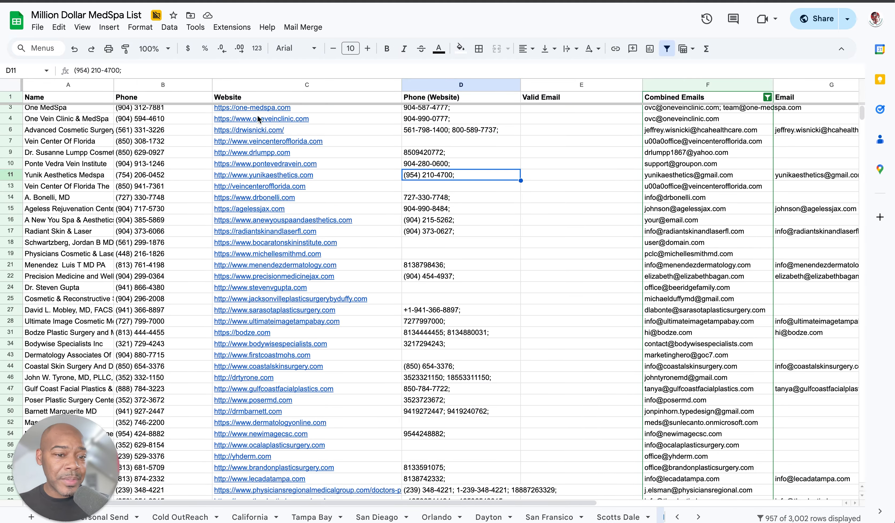
pyautogui.scroll(10, 257, 114)
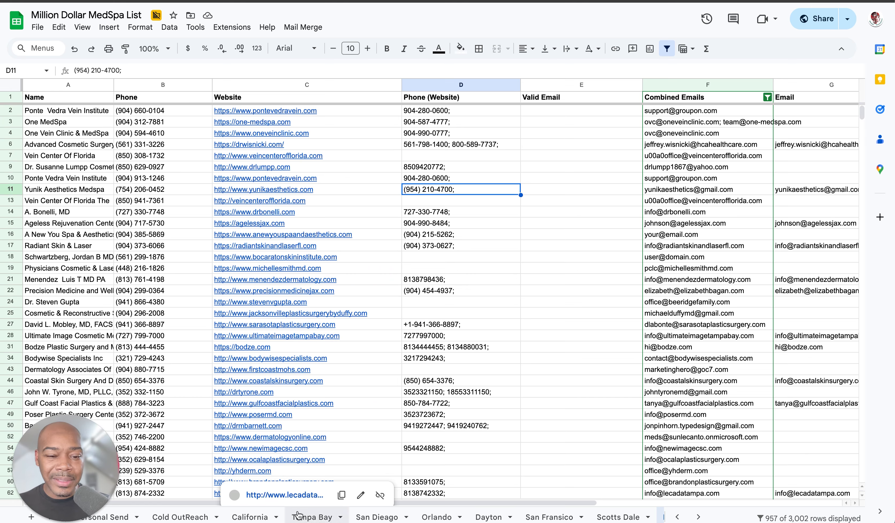
pyautogui.click(376, 516)
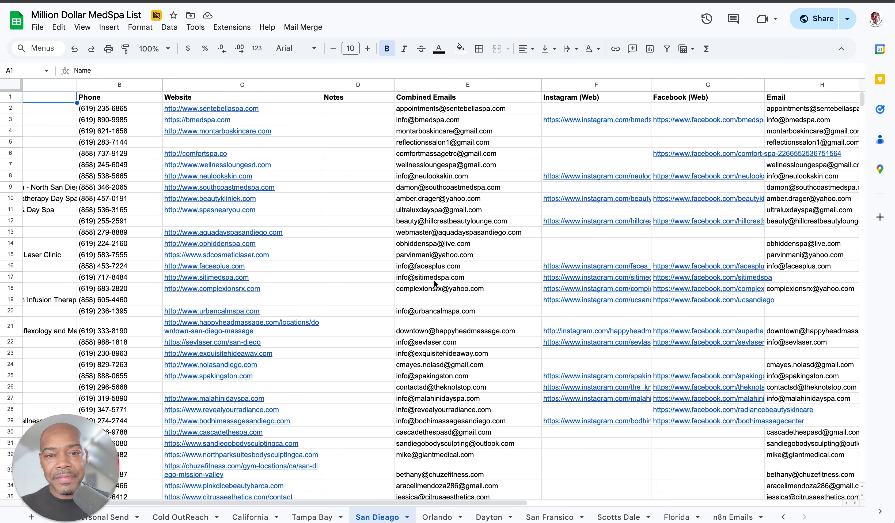
pyautogui.click(205, 219)
pyautogui.moveTo(202, 152)
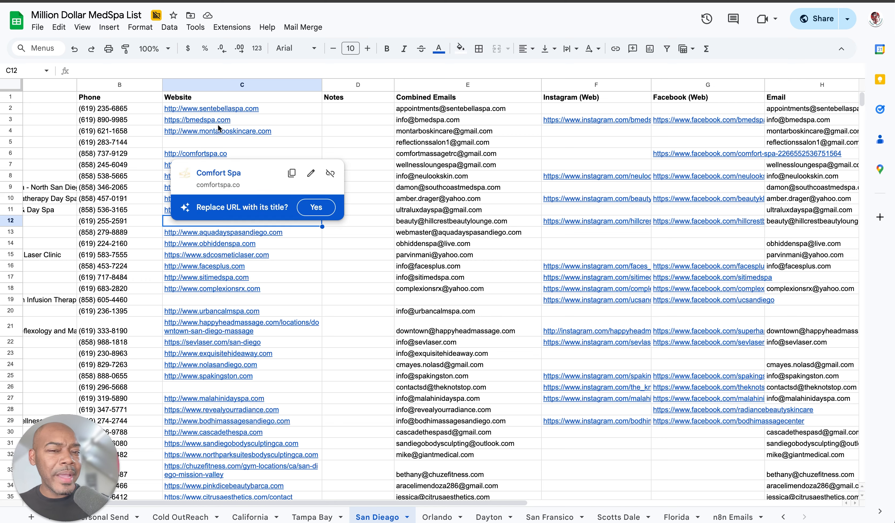
# Look over the email columns of the San Diego sheet and return to the n8n Emails sheet.
pyautogui.hscroll(3, 361, 122)
pyautogui.scroll(-1, 360, 122)
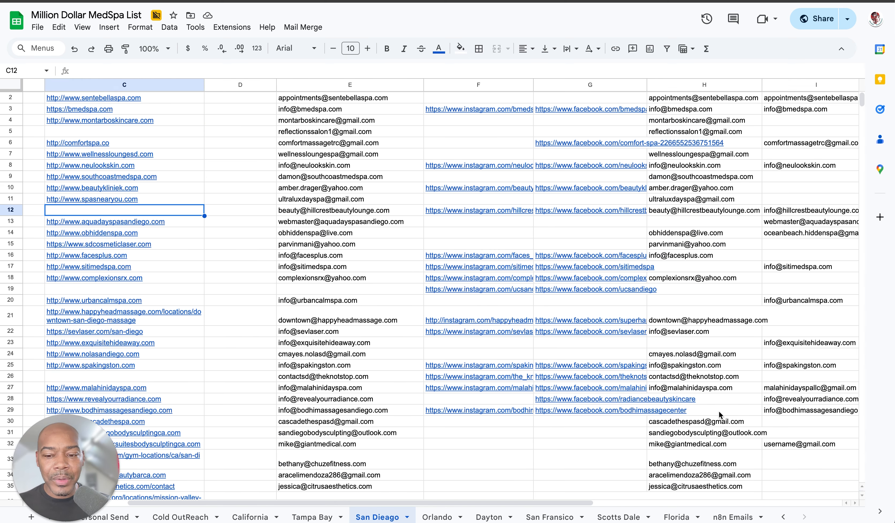
pyautogui.click(735, 517)
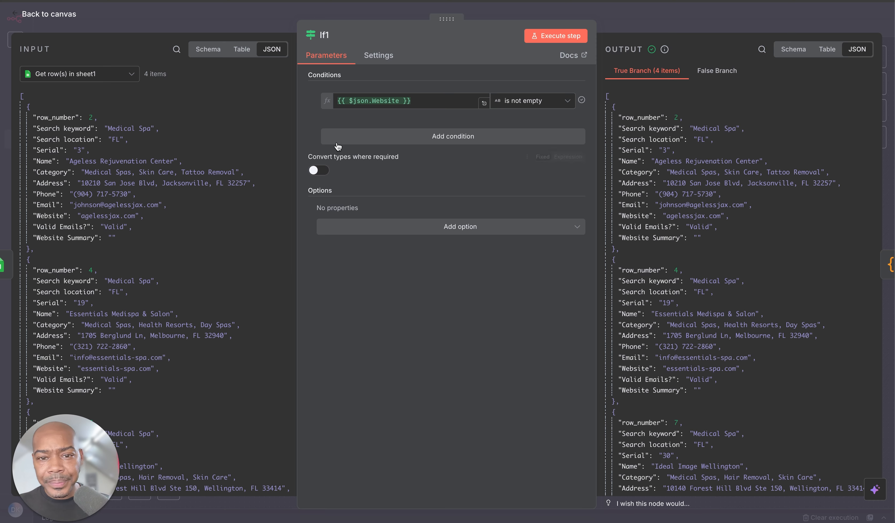
# Close the If1 node and look through the Florida sheet's websites and combined emails down to its last rows.
pyautogui.click(676, 16)
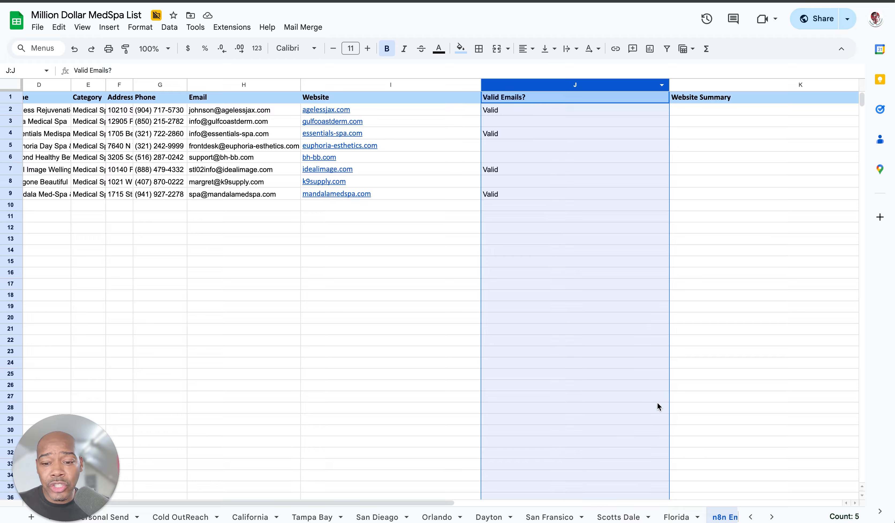
pyautogui.click(676, 516)
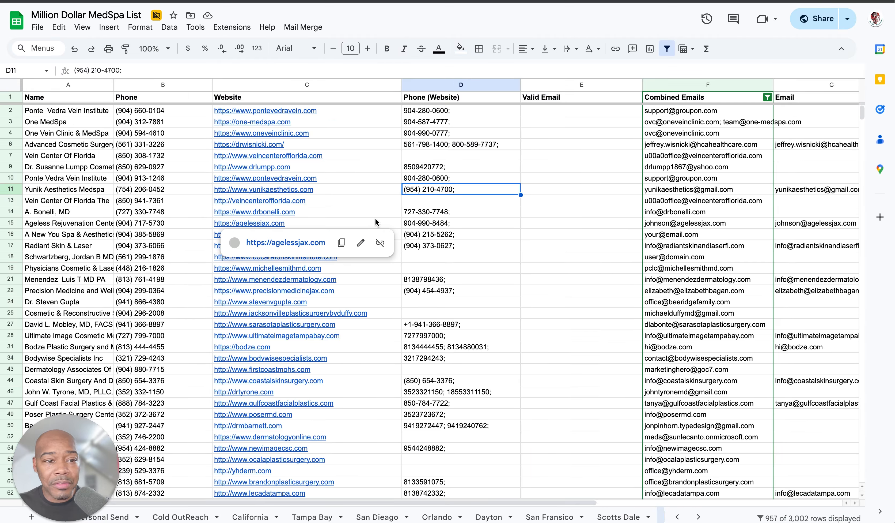
pyautogui.scroll(-20, 372, 219)
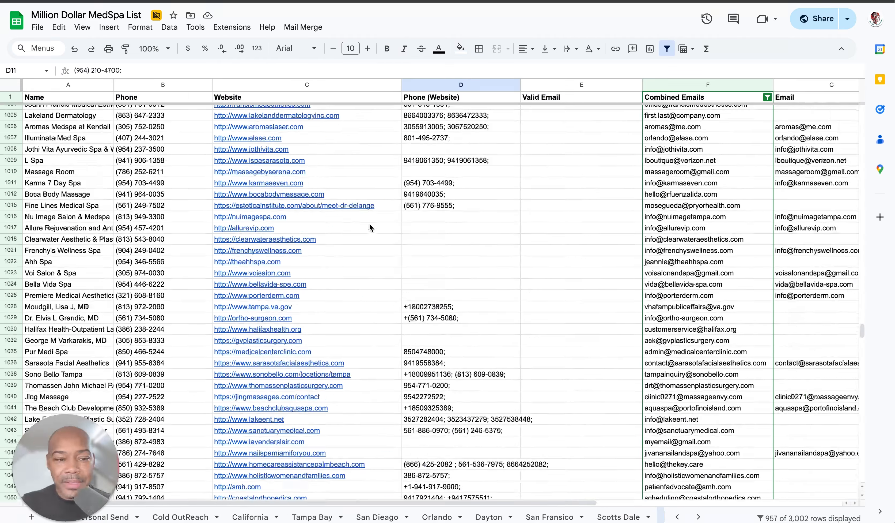
pyautogui.scroll(-20, 370, 224)
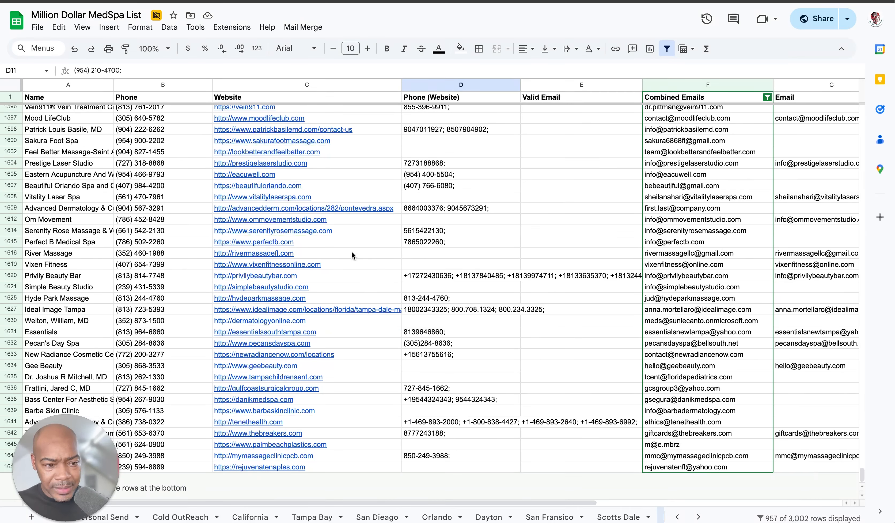
# Look at the Get Links node and return to the workflow canvas.
pyautogui.moveTo(64, 440)
pyautogui.mouseDown()
pyautogui.moveTo(123, 426)
pyautogui.moveTo(57, 428)
pyautogui.mouseUp()
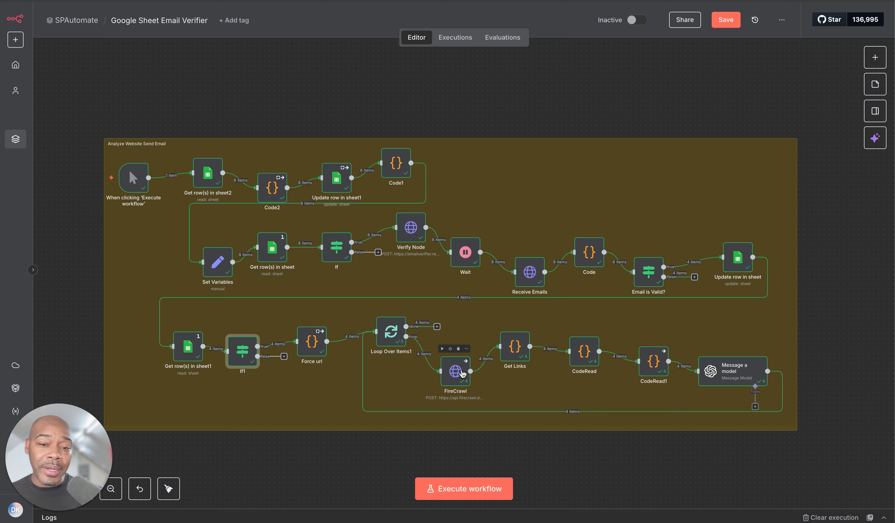
pyautogui.doubleClick(512, 347)
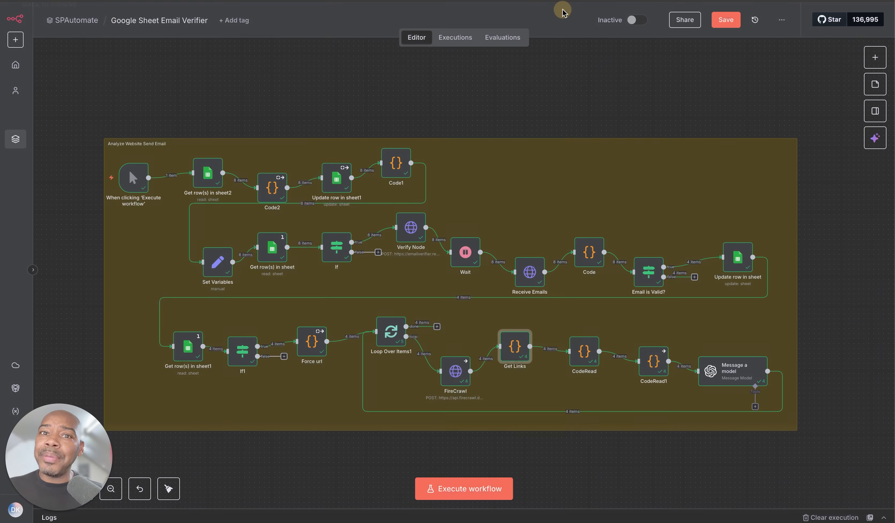
pyautogui.click(565, 13)
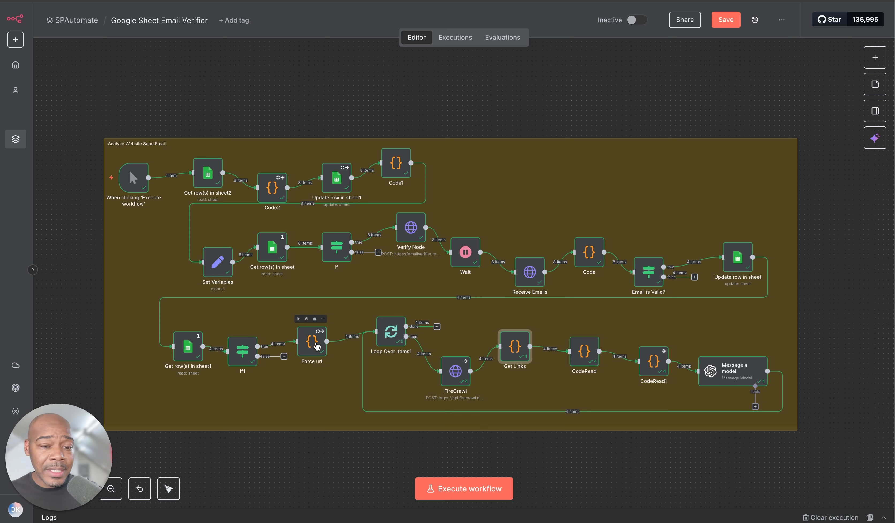
pyautogui.scroll(1, 444, 388)
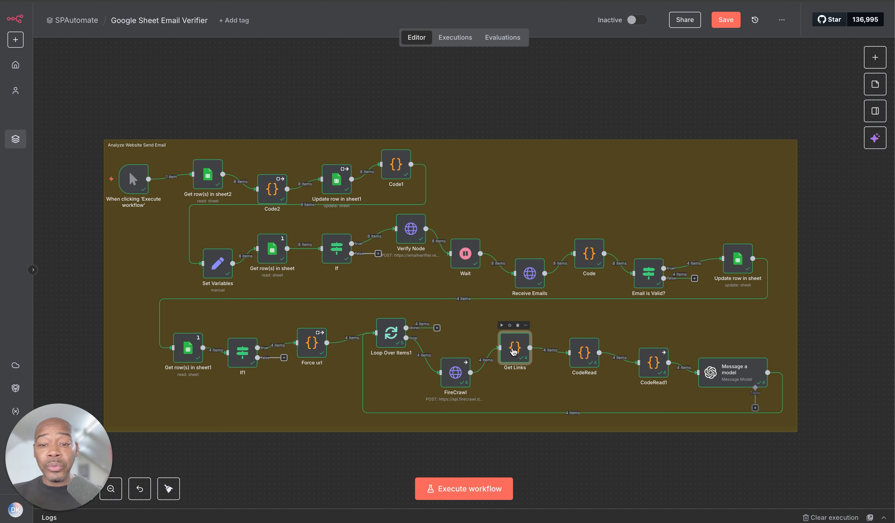
# Examine the CodeRead node's output and the scraped website markdown in its input, and return to the canvas.
pyautogui.doubleClick(581, 353)
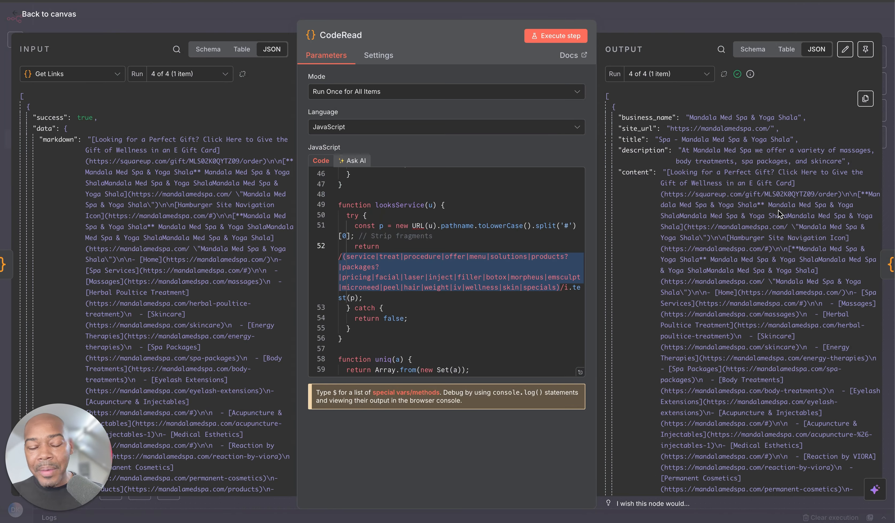
pyautogui.scroll(-10, 778, 210)
pyautogui.scroll(-5, 778, 210)
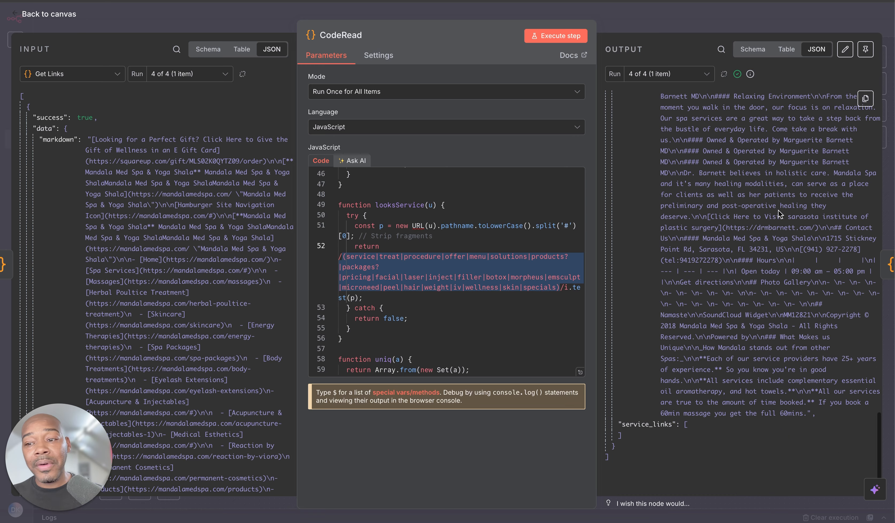
pyautogui.scroll(15, 778, 210)
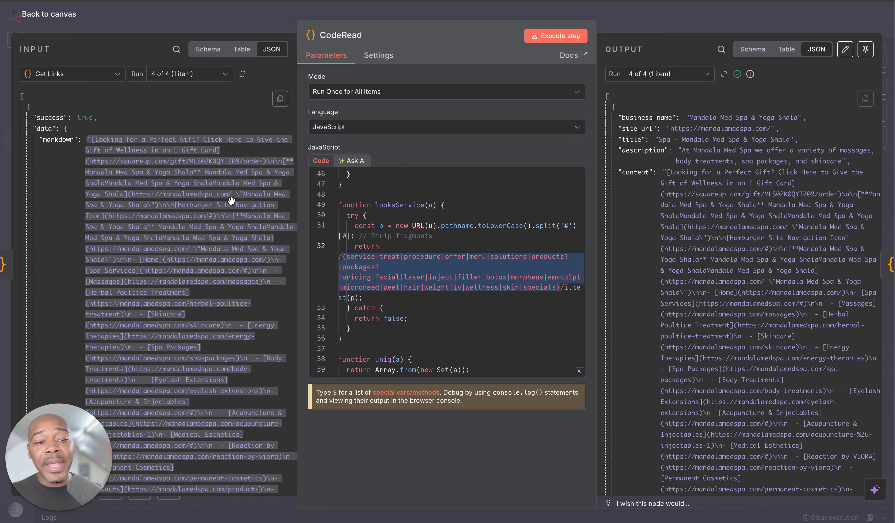
pyautogui.scroll(-15, 207, 192)
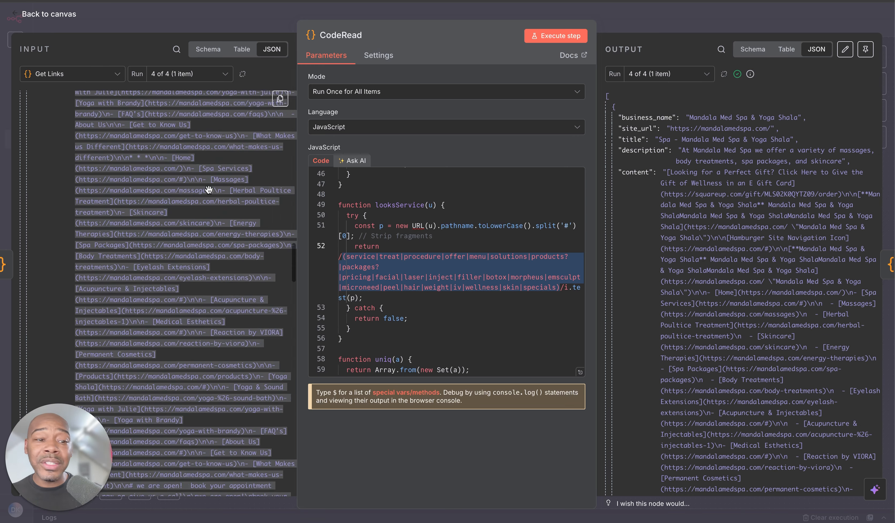
pyautogui.scroll(-20, 207, 190)
pyautogui.scroll(15, 208, 190)
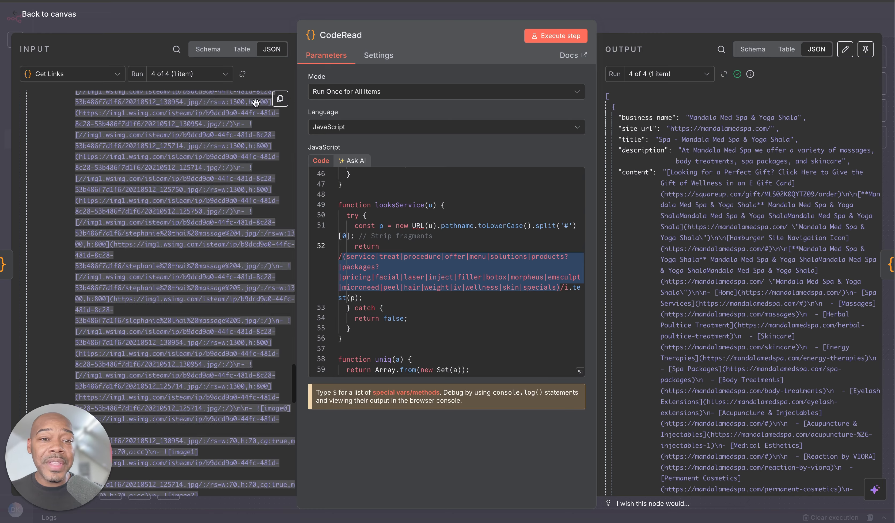
pyautogui.click(700, 12)
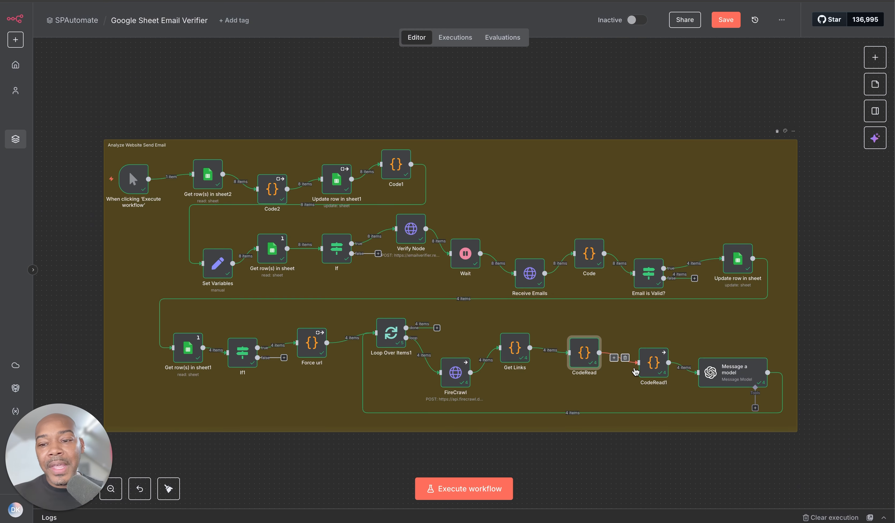
# Select the CodeRead1 node and review the prompts and generated email in the Message a model node.
pyautogui.click(652, 365)
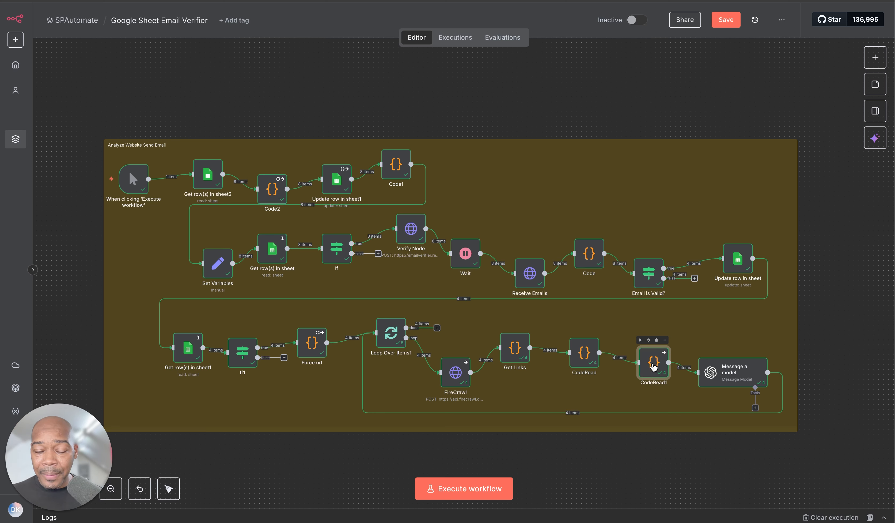
pyautogui.doubleClick(729, 371)
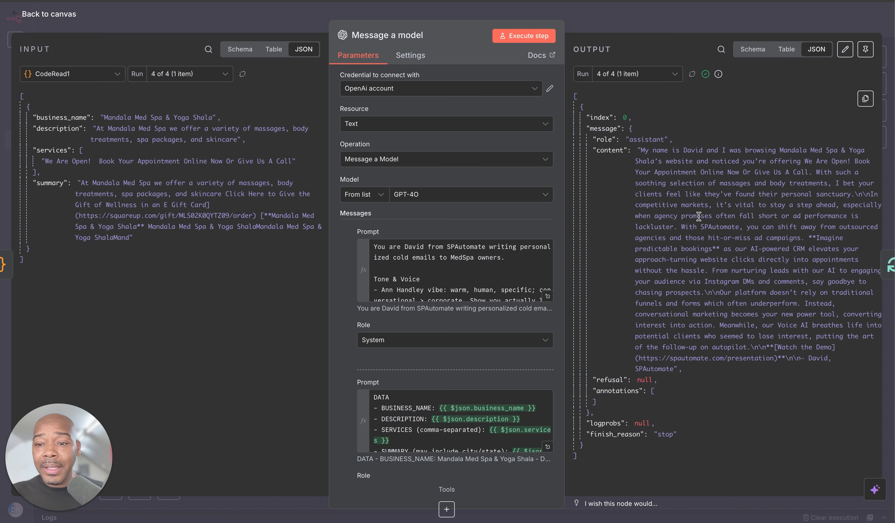
pyautogui.press('Escape')
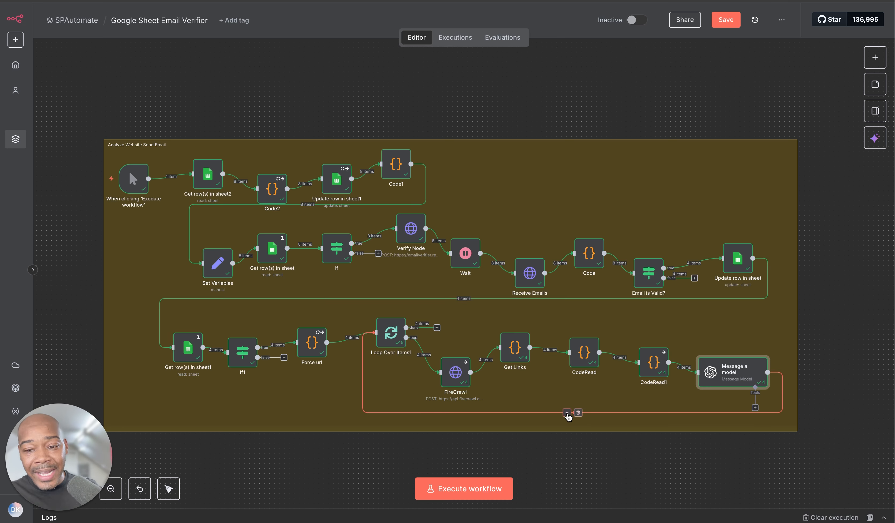
# Insert a Gmail Send a message node on the connection from Message a model back to Loop Over Items1.
pyautogui.click(567, 412)
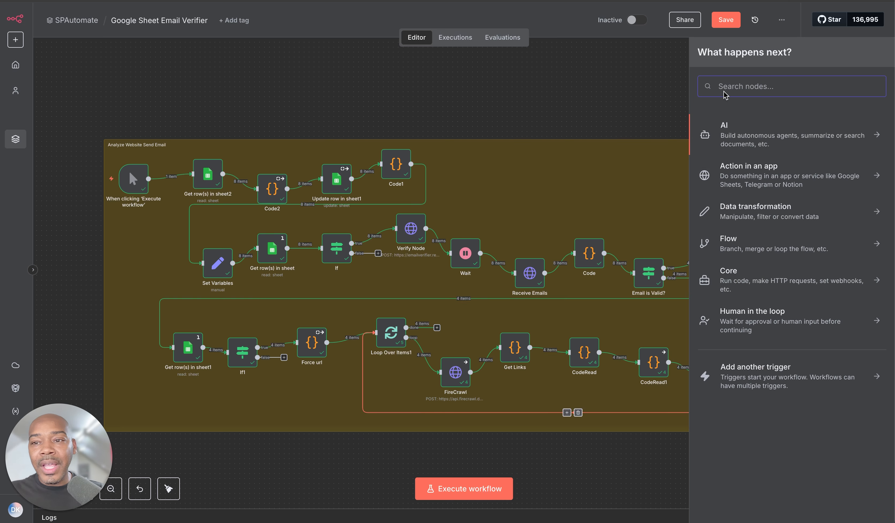
pyautogui.click(756, 82)
pyautogui.write('gmail')
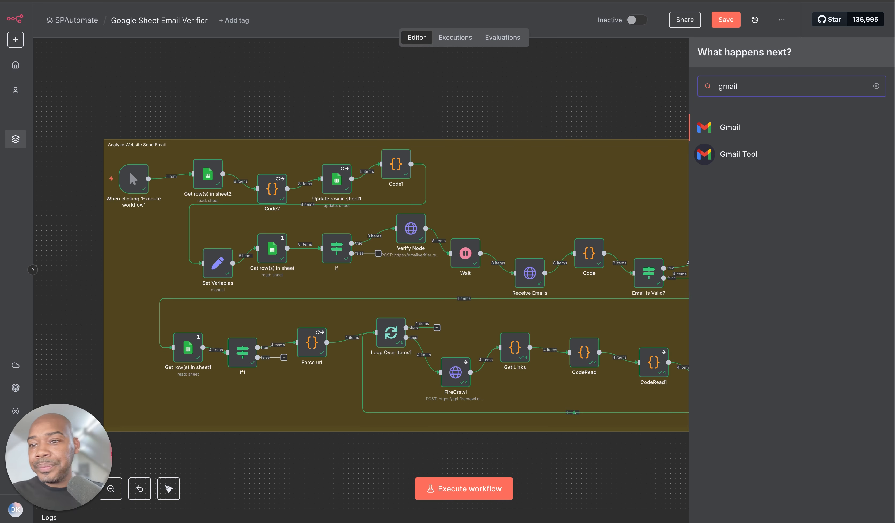
pyautogui.click(768, 134)
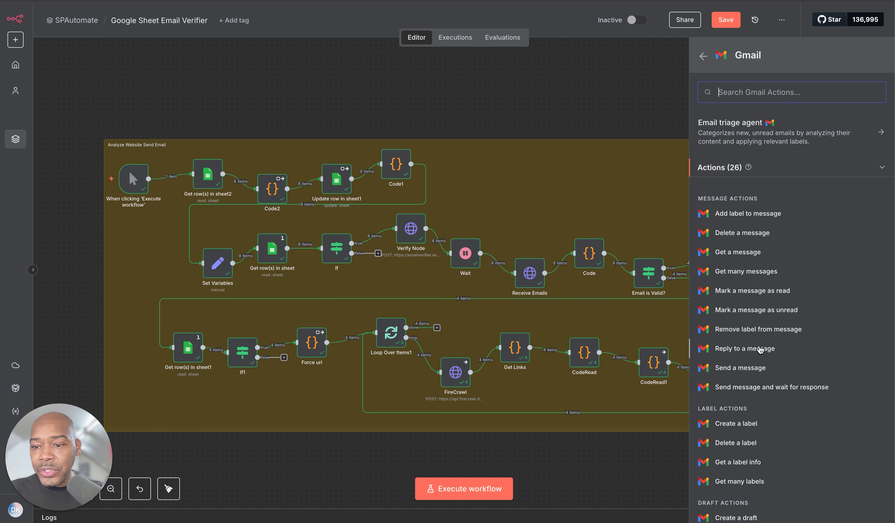
pyautogui.click(741, 367)
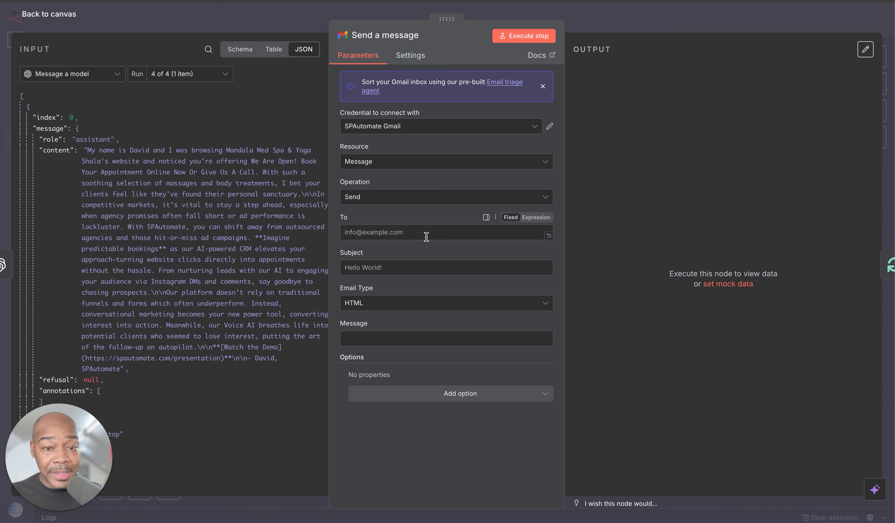
# Map the Email field from the Force url node's data into the Send a message node's To field.
pyautogui.click(111, 74)
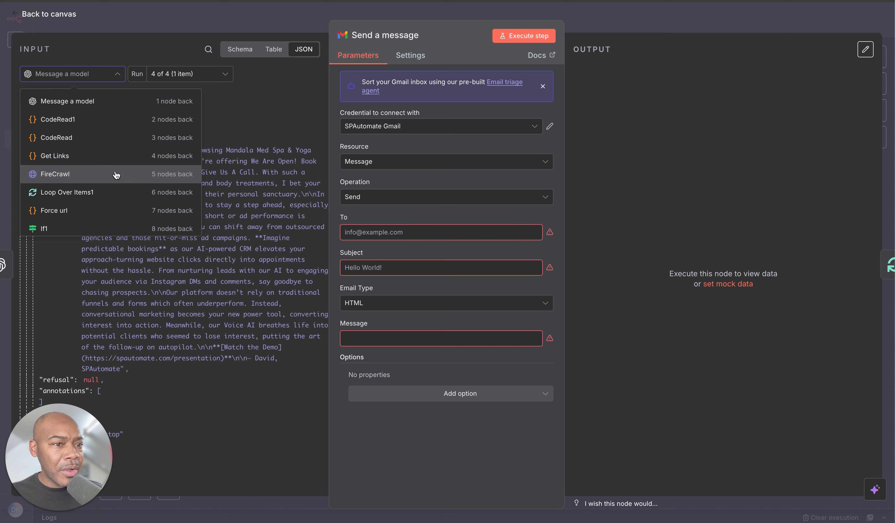
pyautogui.scroll(-3, 106, 174)
pyautogui.click(107, 191)
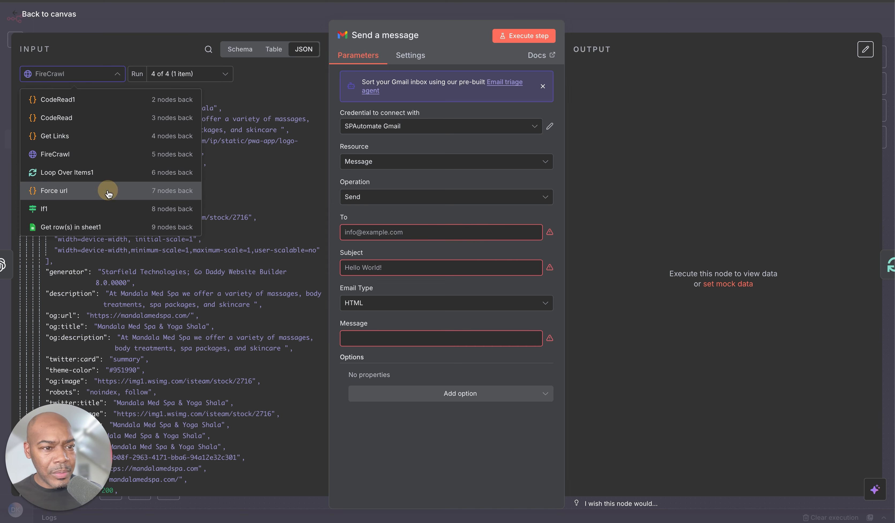
pyautogui.scroll(3, 164, 96)
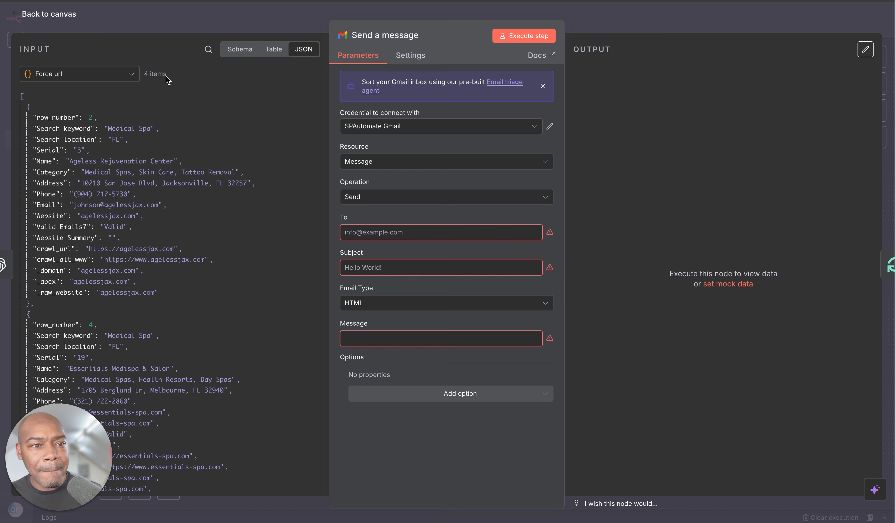
pyautogui.scroll(-12, 113, 129)
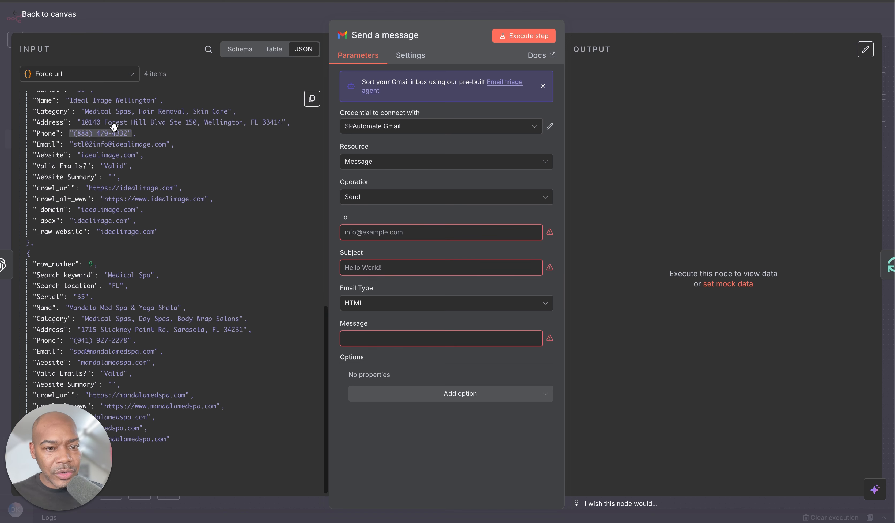
pyautogui.scroll(12, 113, 129)
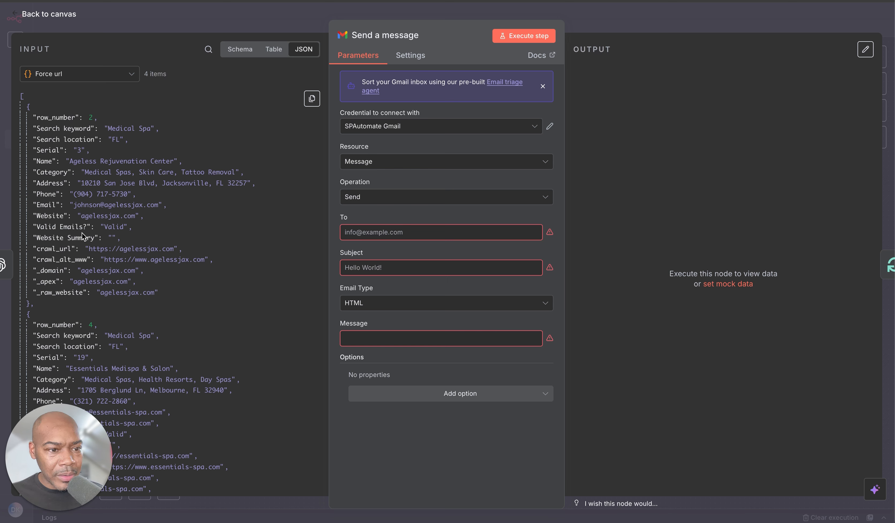
pyautogui.moveTo(46, 205); pyautogui.dragTo(372, 232)
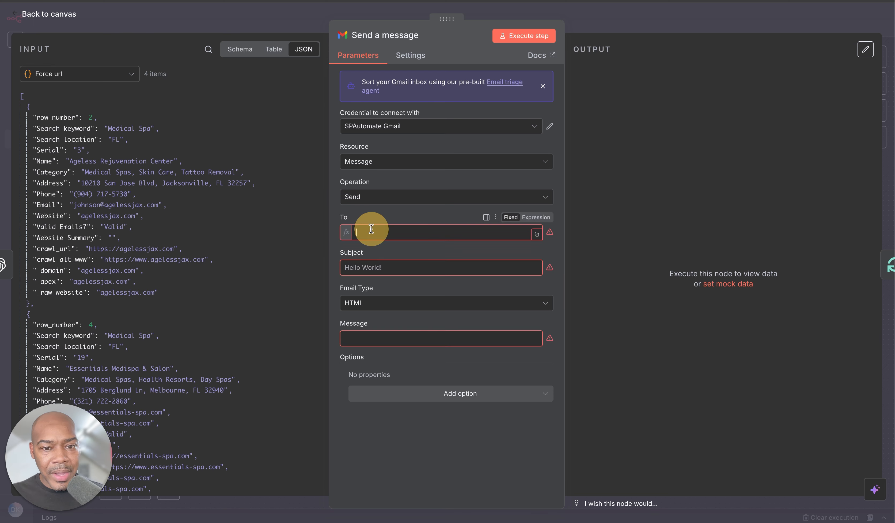
pyautogui.click(379, 208)
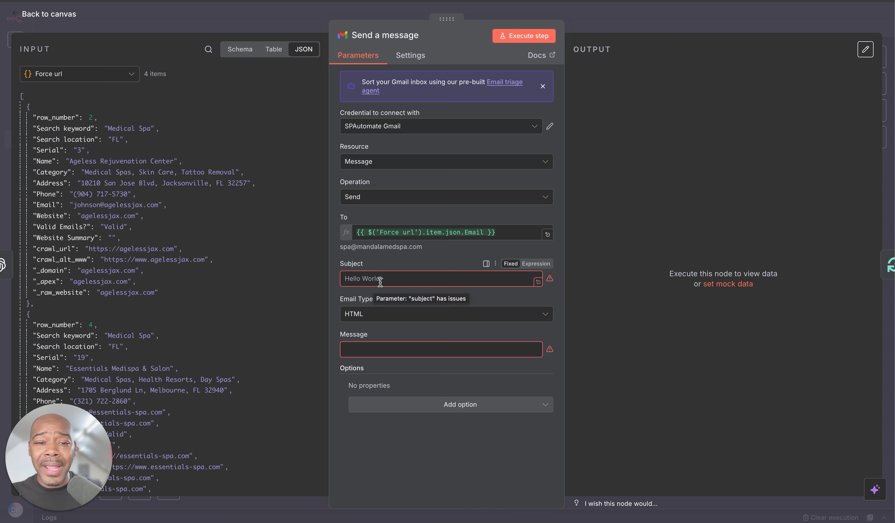
# Map the content field from the Message a model output into the Gmail node's Message field.
pyautogui.click(121, 77)
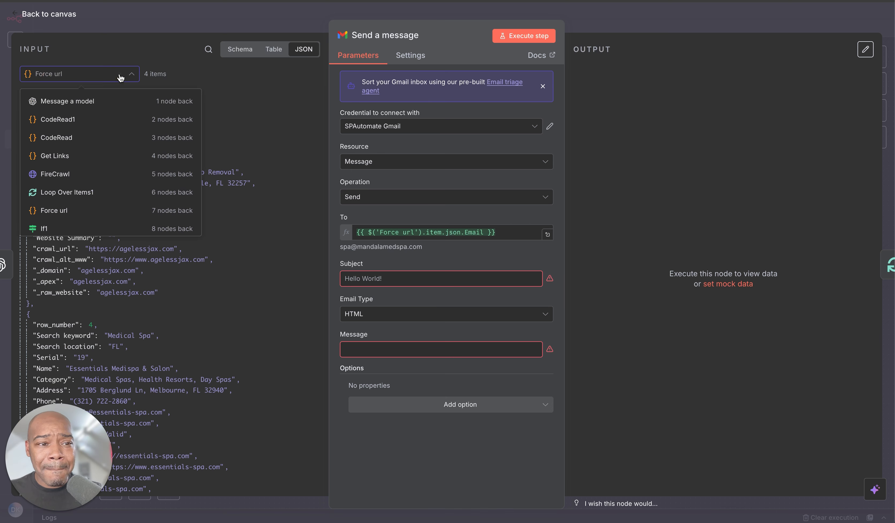
pyautogui.click(103, 102)
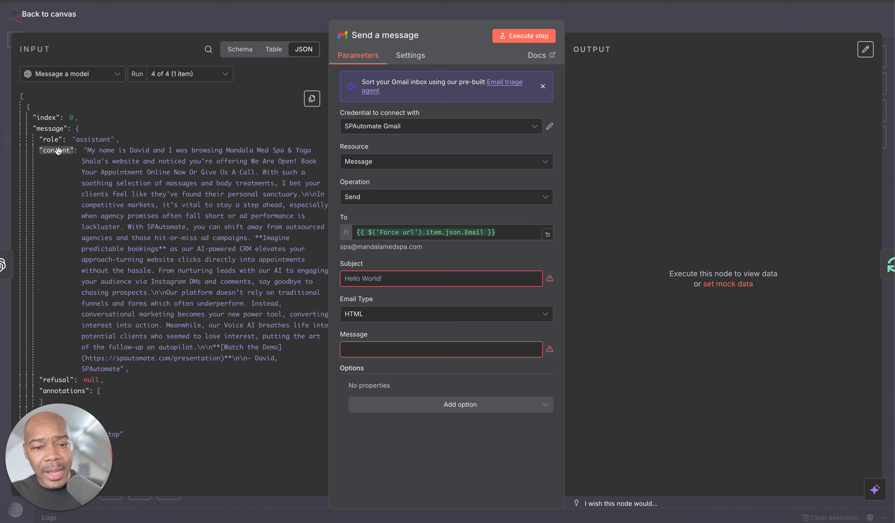
pyautogui.moveTo(57, 150); pyautogui.dragTo(357, 350)
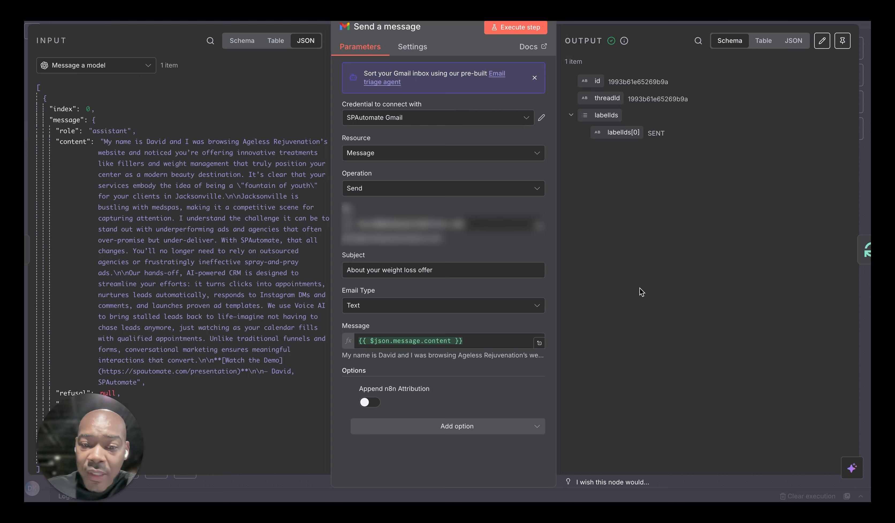
# Switch the Gmail node's Email Type to HTML and back to Text.
pyautogui.click(536, 306)
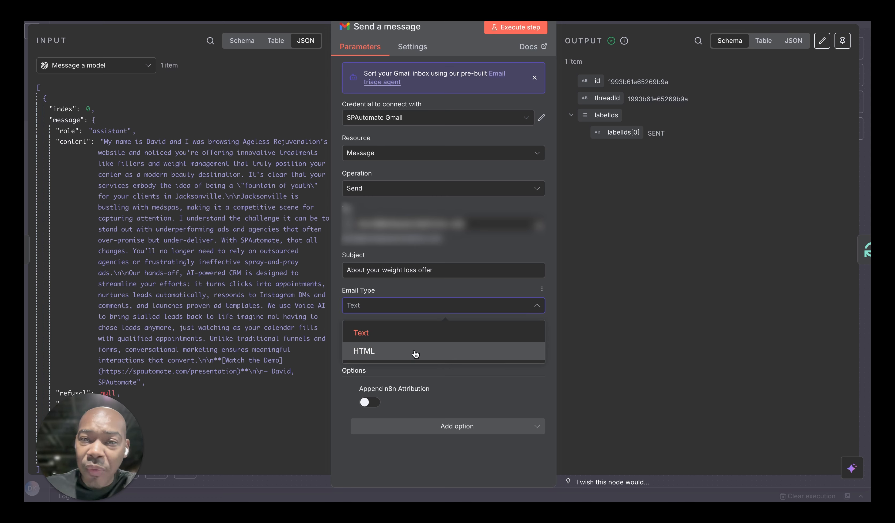
pyautogui.click(415, 353)
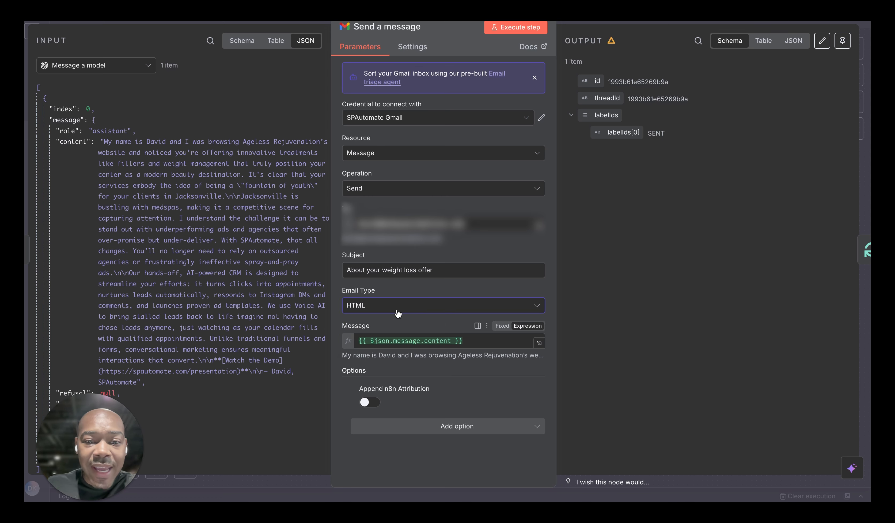
pyautogui.click(536, 305)
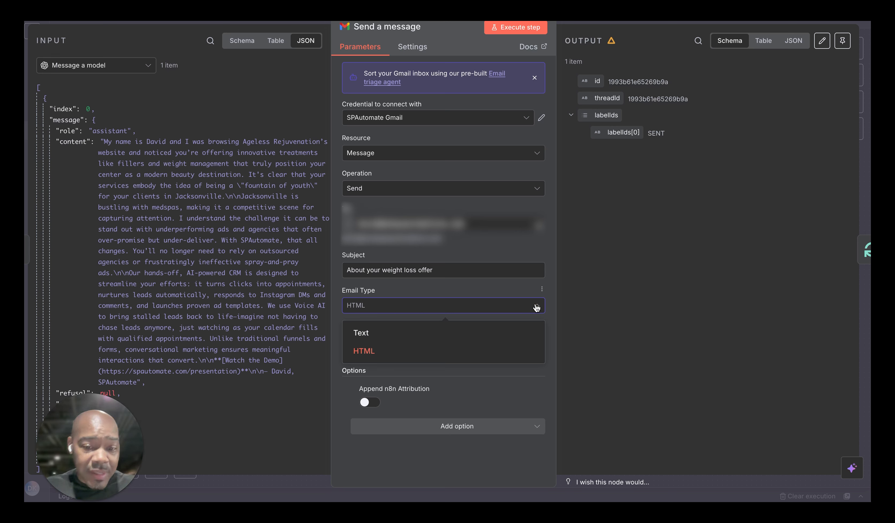
pyautogui.click(377, 339)
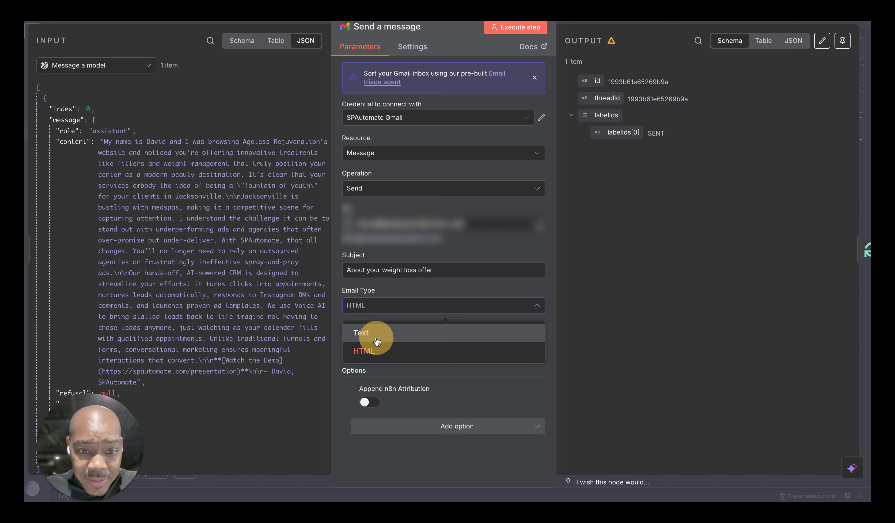